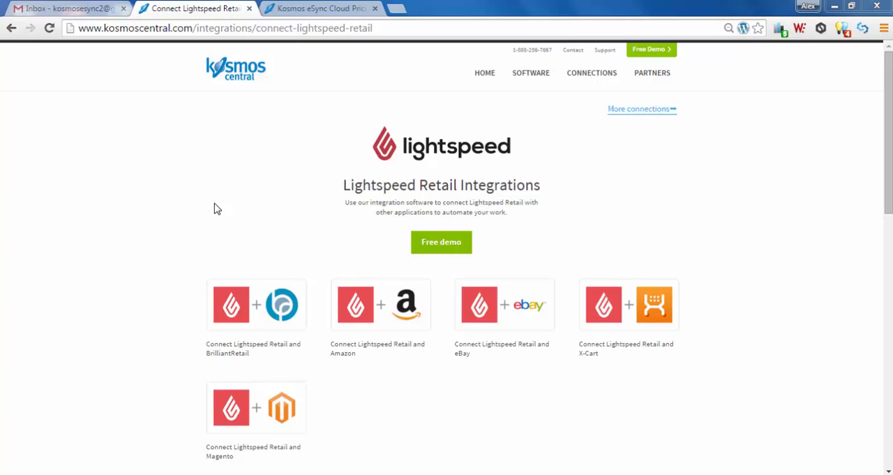
# Select the Bronze plan on the Kosmos eSync Cloud pricing page, choose Magento as the demo store, and continue to checkout.
pyautogui.click(300, 8)
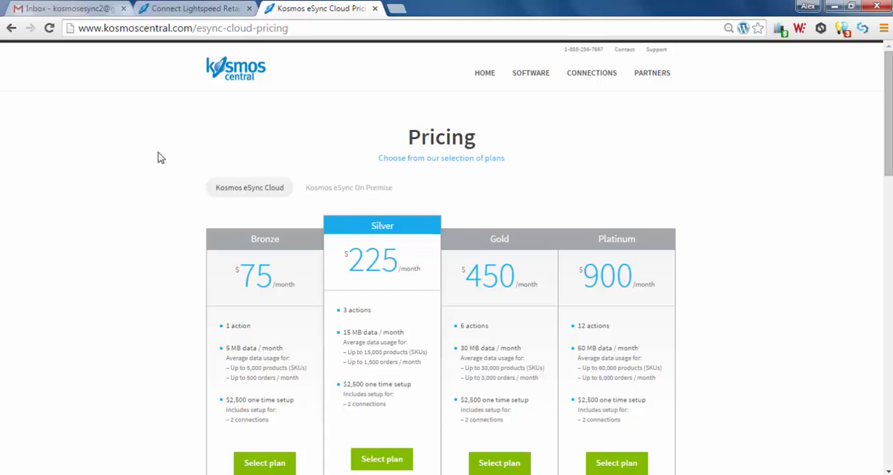
pyautogui.click(283, 462)
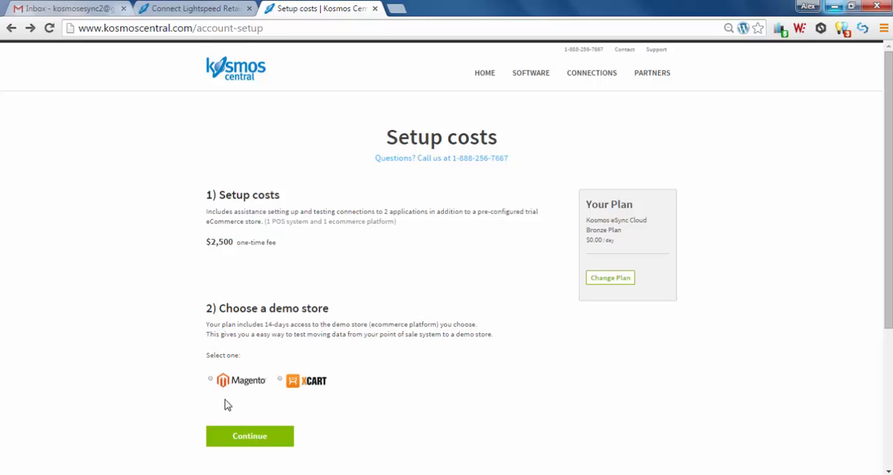
pyautogui.click(211, 380)
pyautogui.click(241, 438)
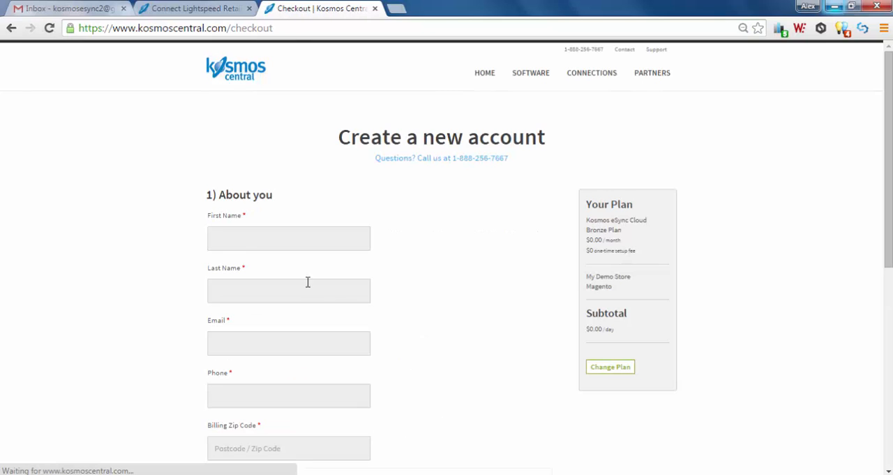
# Fill in the new account's first name, last name and email address.
pyautogui.click(252, 237)
pyautogui.write('Alex')
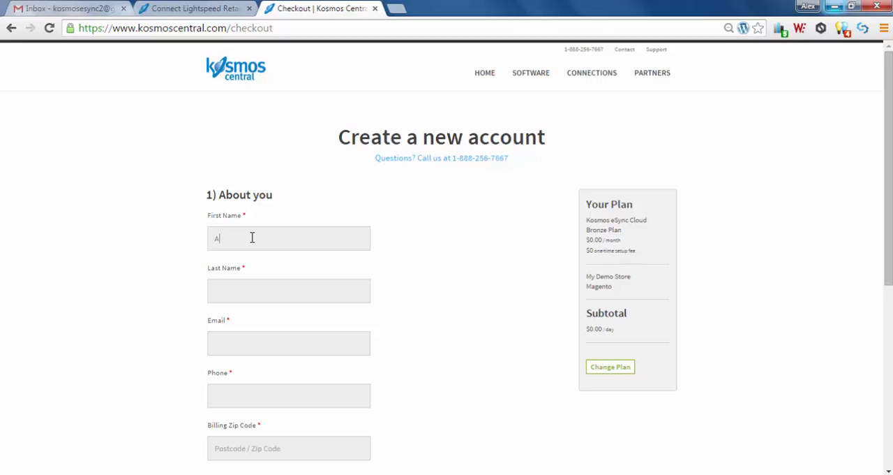
pyautogui.press('Tab')
pyautogui.write('Kosmos')
pyautogui.press('Tab')
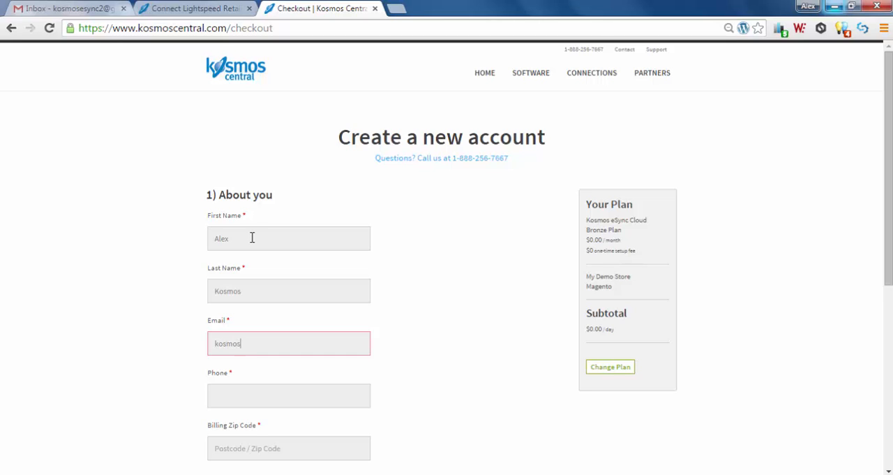
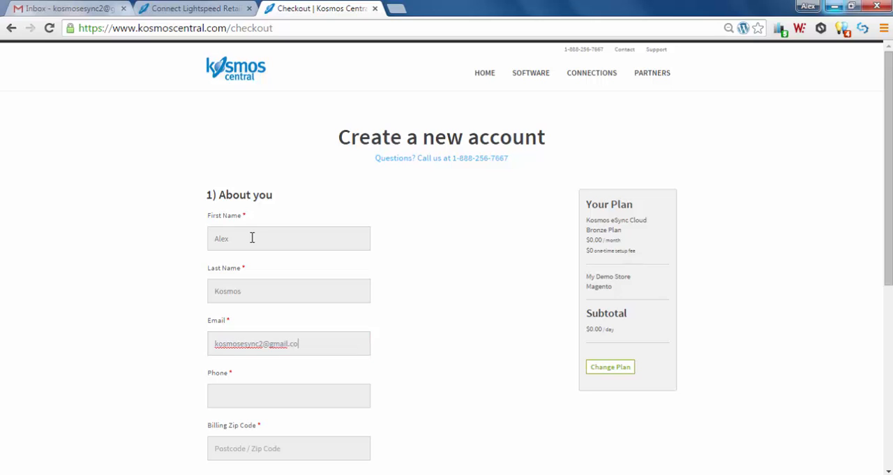
# Enter the phone number and billing zip code, and submit the account sign-up.
pyautogui.press('Tab')
pyautogui.scroll(-3, 252, 238)
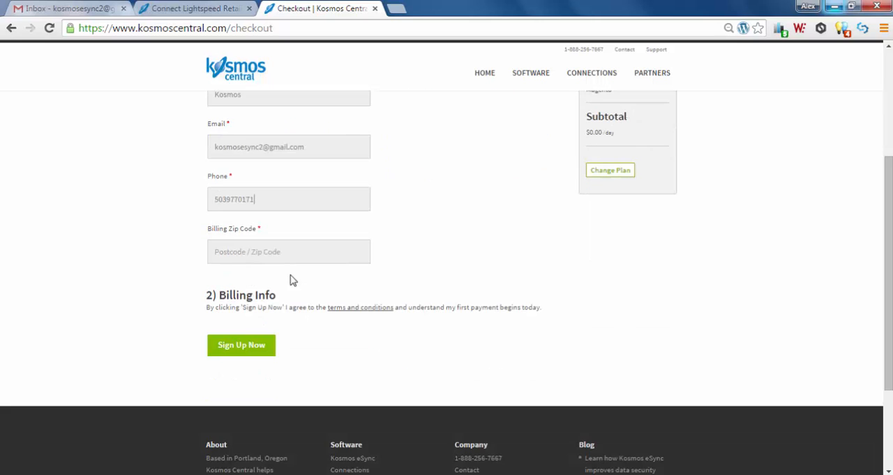
pyautogui.click(289, 247)
pyautogui.write('97210')
pyautogui.click(252, 352)
pyautogui.click(224, 348)
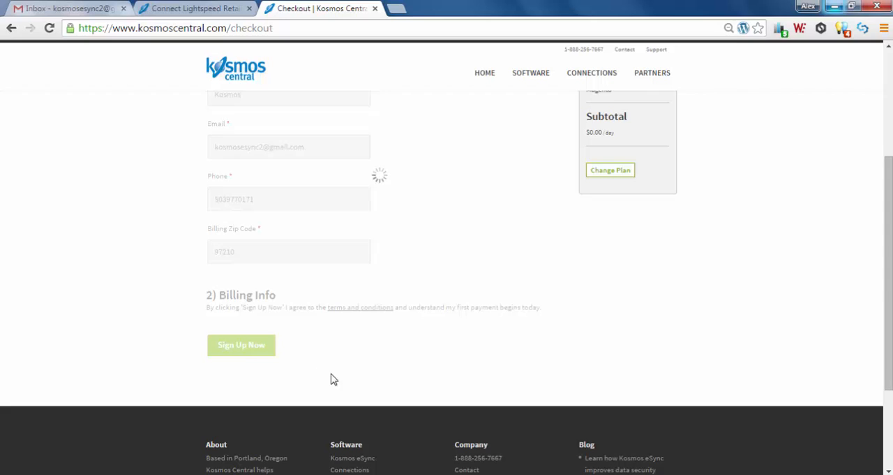
pyautogui.scroll(2, 380, 381)
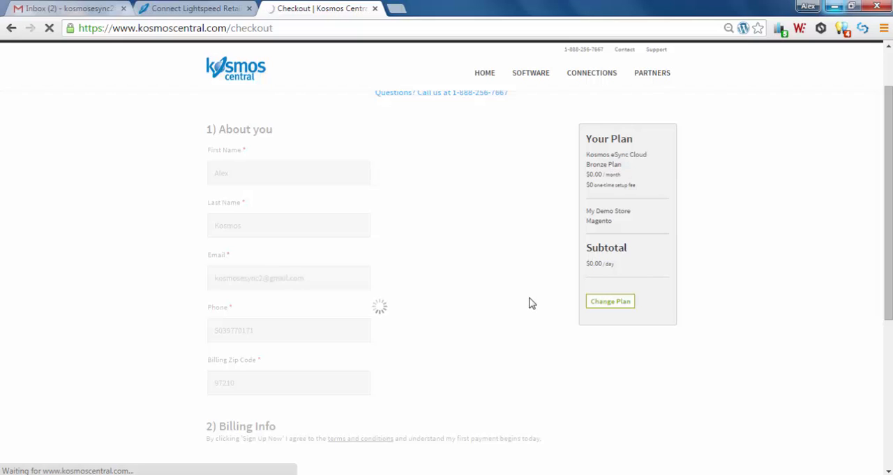
# In the Gmail inbox, read the "Manage your billing information for Kosmos eSync" email and the subscription receipt with its order details.
pyautogui.click(77, 9)
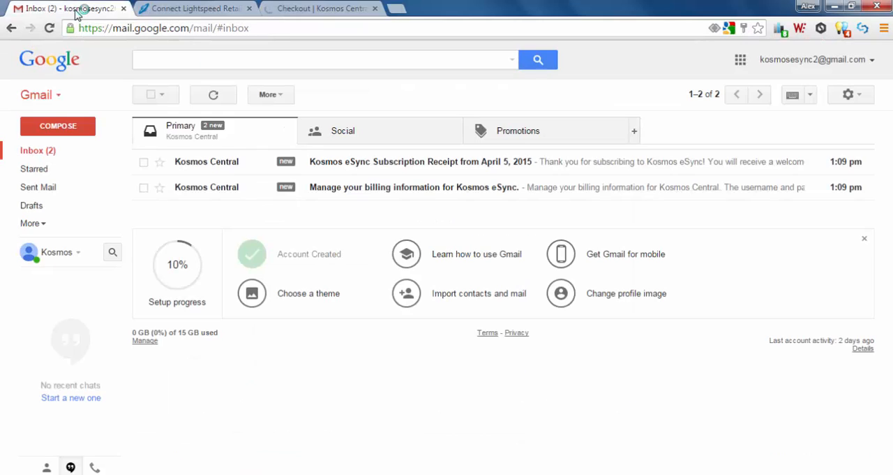
pyautogui.click(215, 195)
pyautogui.scroll(-2, 447, 349)
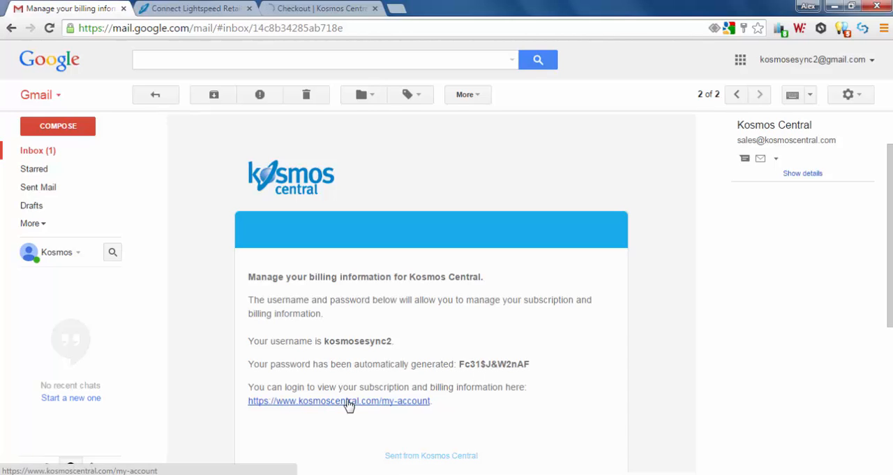
pyautogui.click(38, 153)
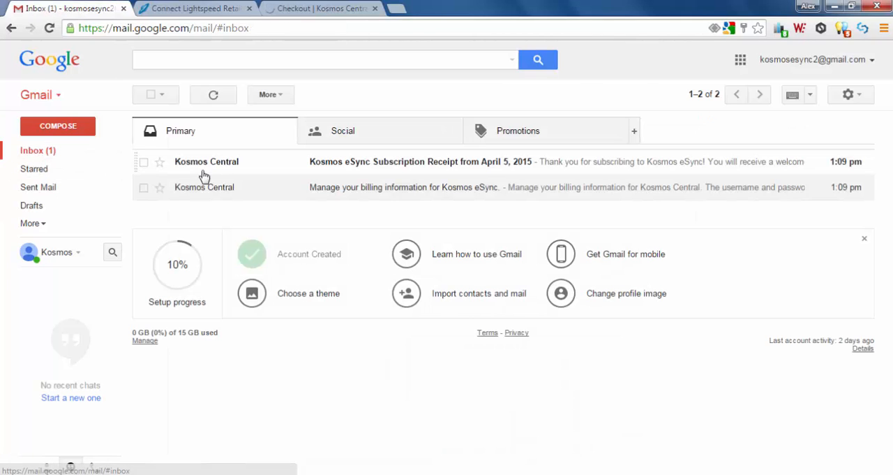
pyautogui.click(213, 167)
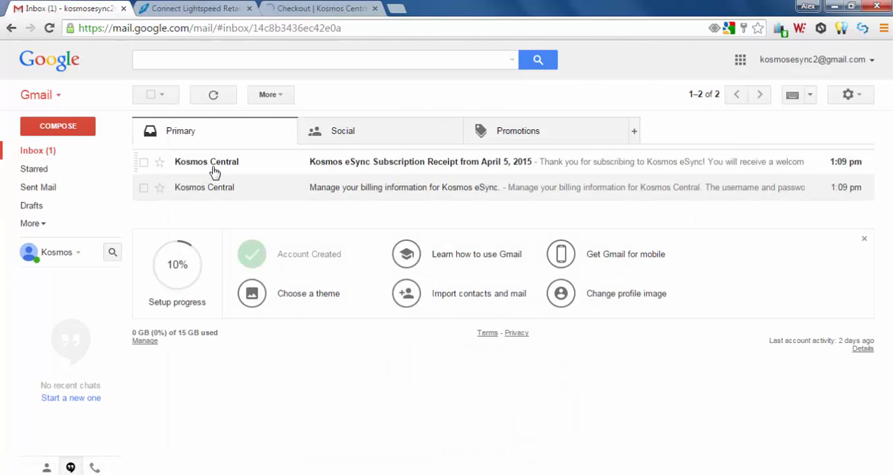
pyautogui.scroll(-1, 433, 337)
pyautogui.scroll(-1, 433, 336)
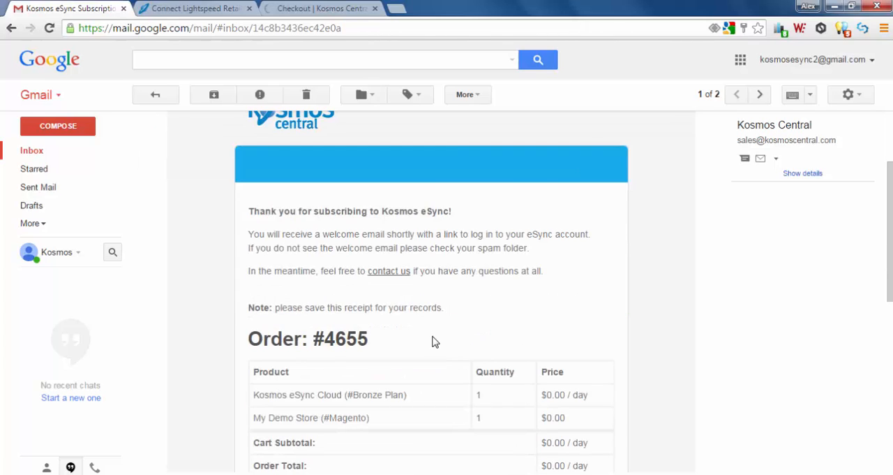
pyautogui.scroll(-2, 433, 342)
pyautogui.moveTo(590, 266); pyautogui.dragTo(453, 300)
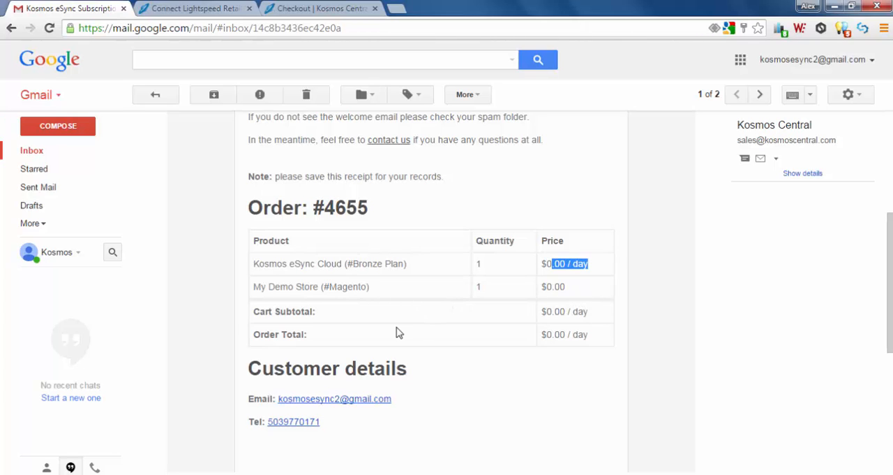
pyautogui.scroll(2, 428, 333)
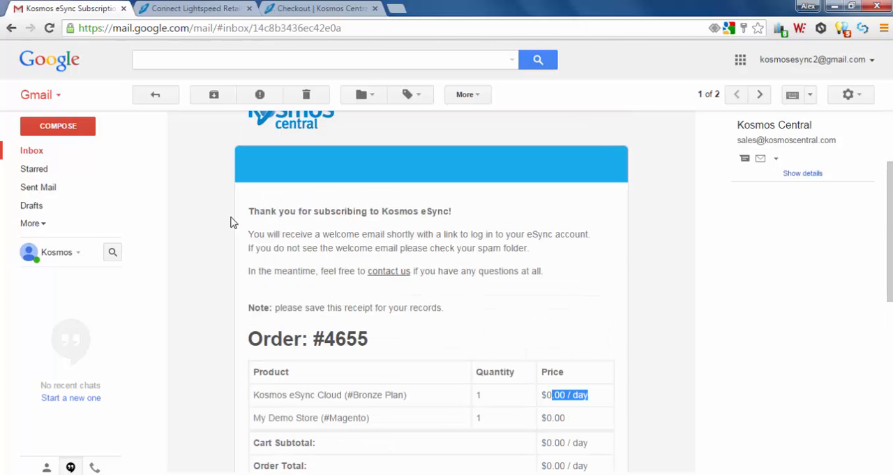
# Open the "Your eSync account" email, review the demo store information, and follow the link to confirm the email address.
pyautogui.click(31, 152)
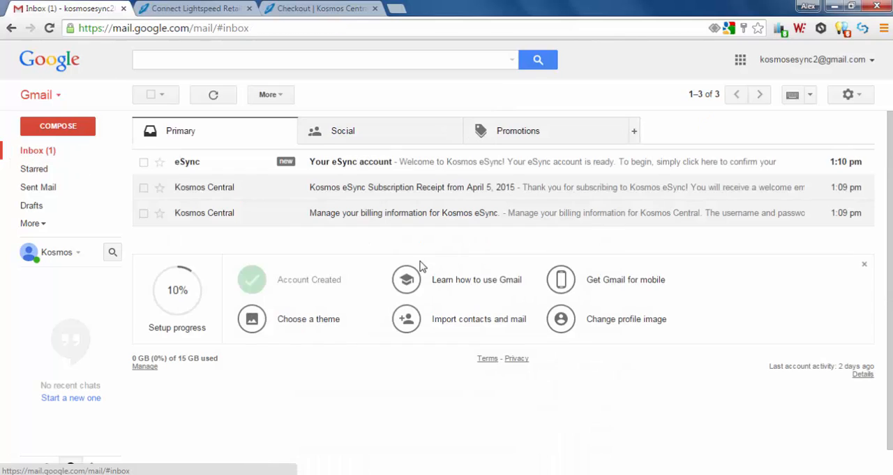
pyautogui.click(208, 173)
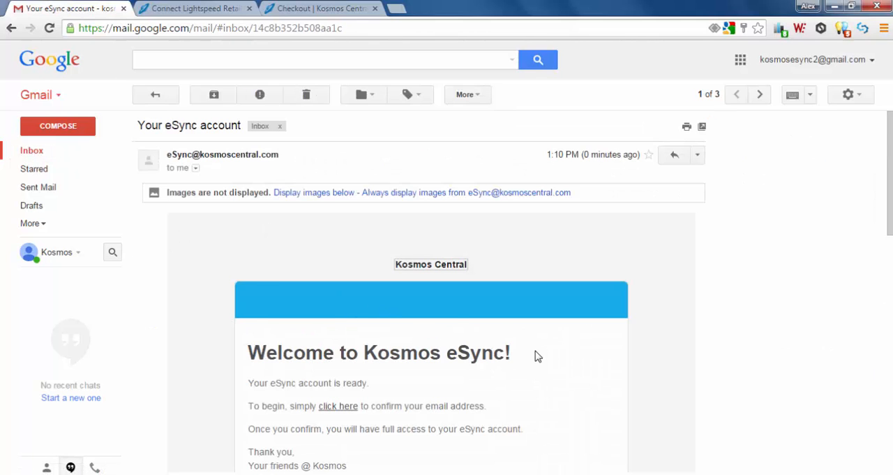
pyautogui.scroll(-1, 538, 356)
pyautogui.scroll(-1, 538, 356)
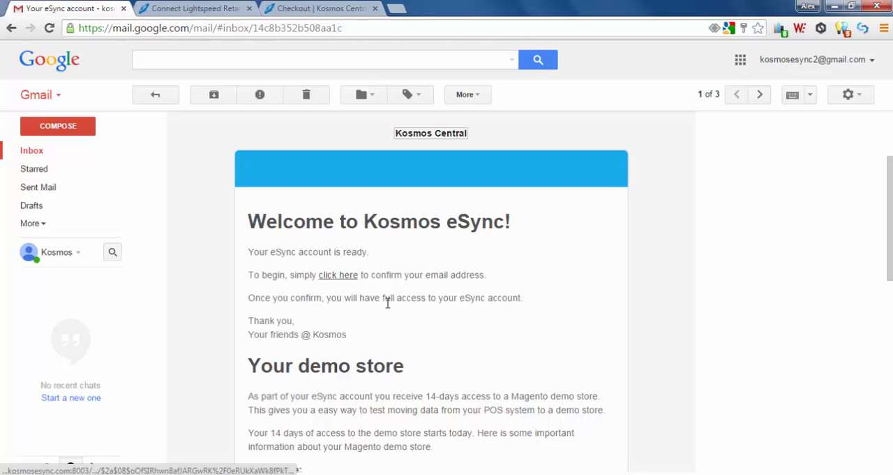
pyautogui.scroll(-1, 460, 344)
pyautogui.scroll(-2, 459, 343)
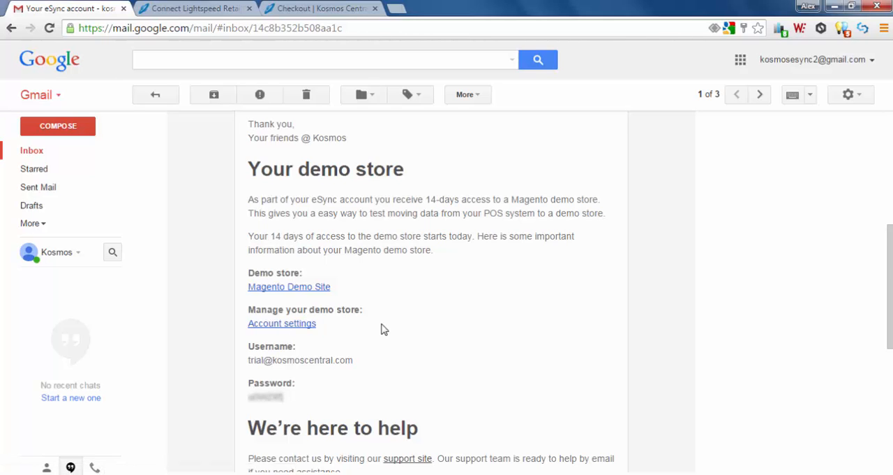
pyautogui.scroll(2, 382, 327)
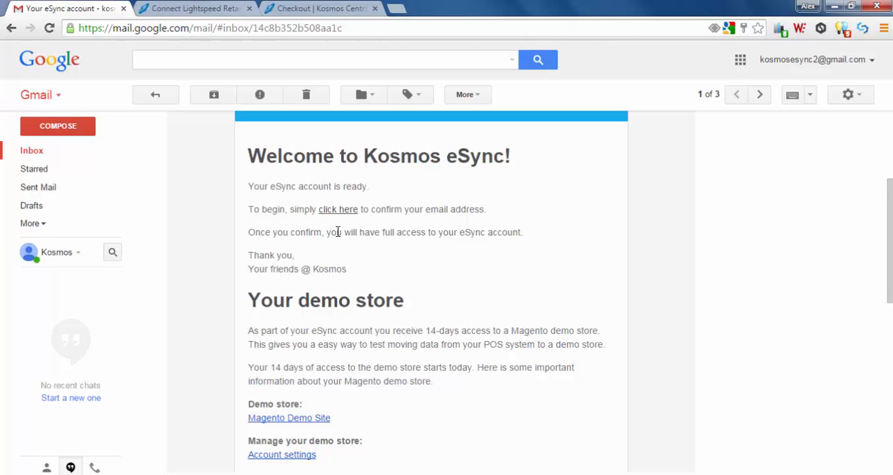
pyautogui.click(337, 210)
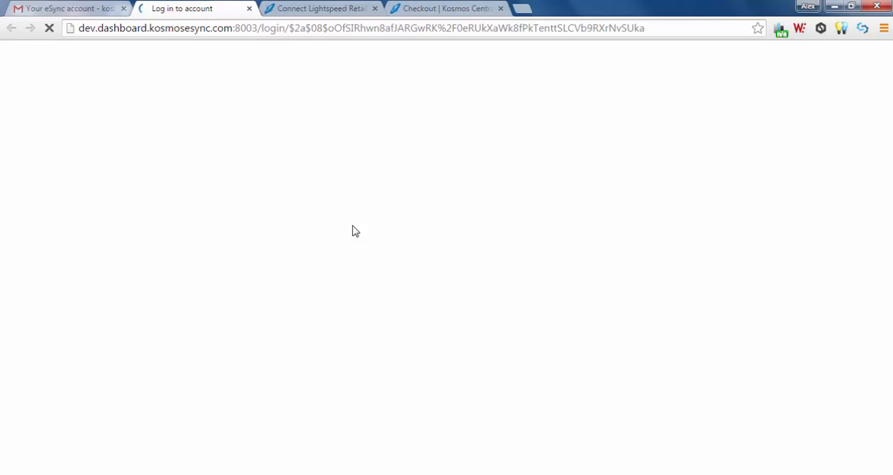
# Enter the account email, fill in and confirm the new password, and submit it to log in to eSync.
pyautogui.click(286, 229)
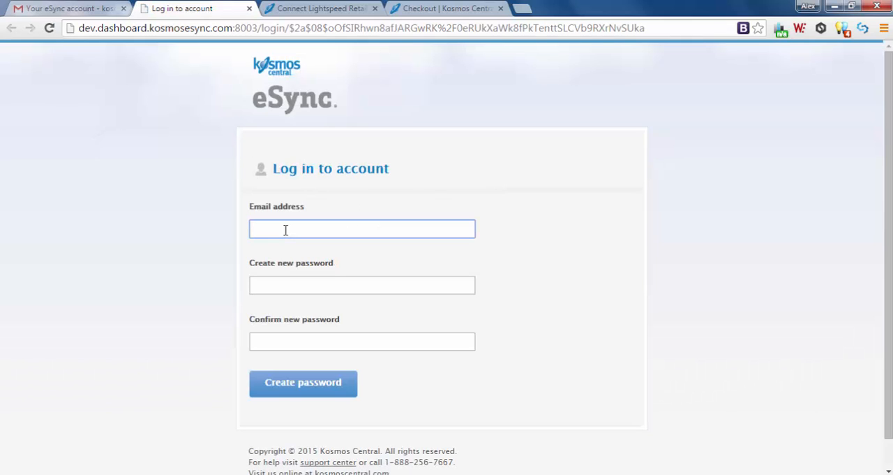
pyautogui.press('Tab')
pyautogui.write('•••••••••')
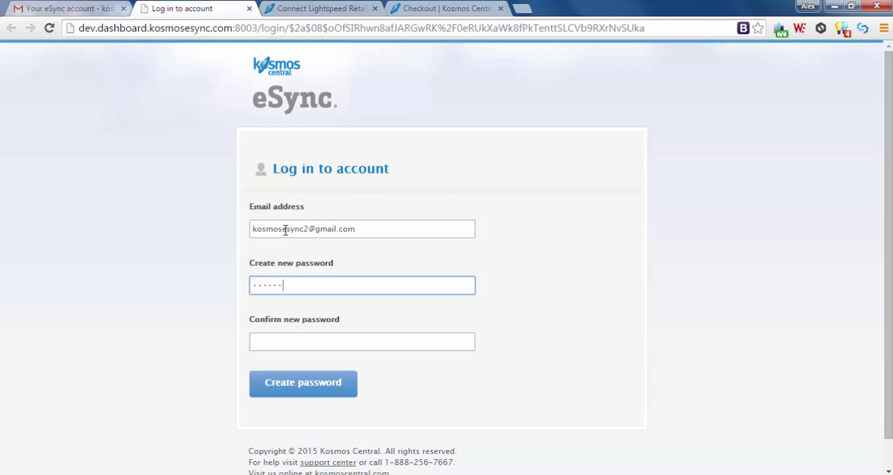
pyautogui.press('Tab')
pyautogui.write('•••')
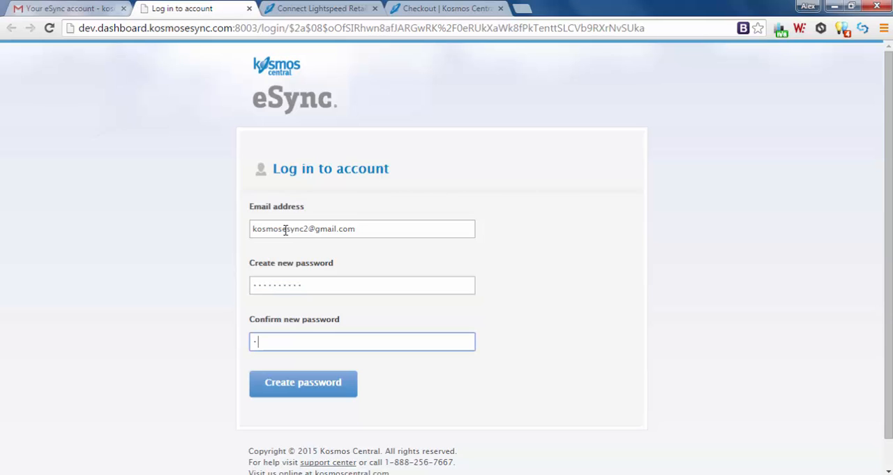
pyautogui.write('••••••')
pyautogui.click(294, 389)
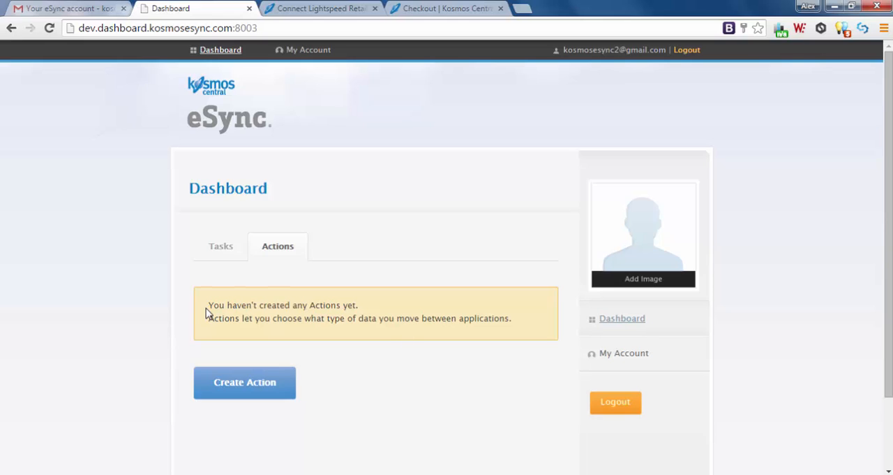
# Create a new action with Lightspeed as the first connection and open its access-granting form.
pyautogui.moveTo(209, 305); pyautogui.dragTo(367, 307)
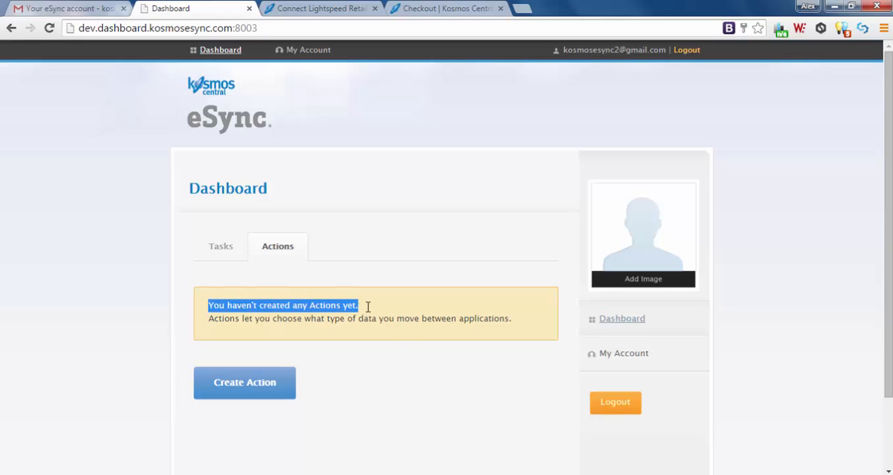
pyautogui.click(368, 375)
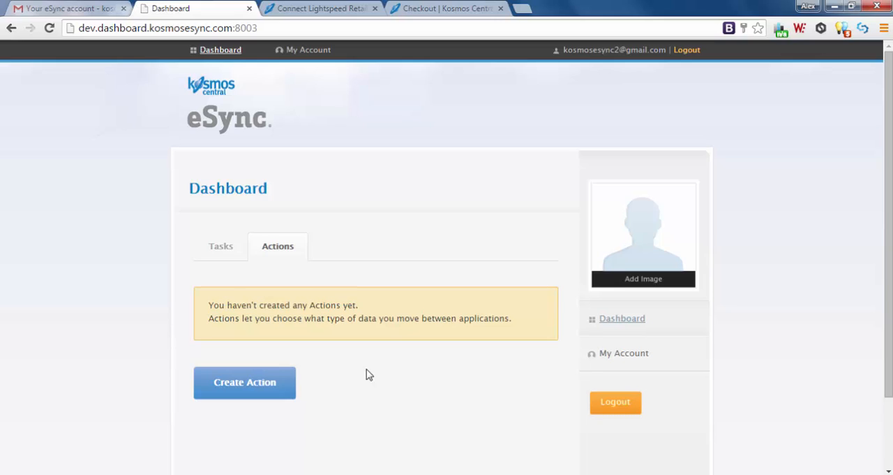
pyautogui.click(250, 388)
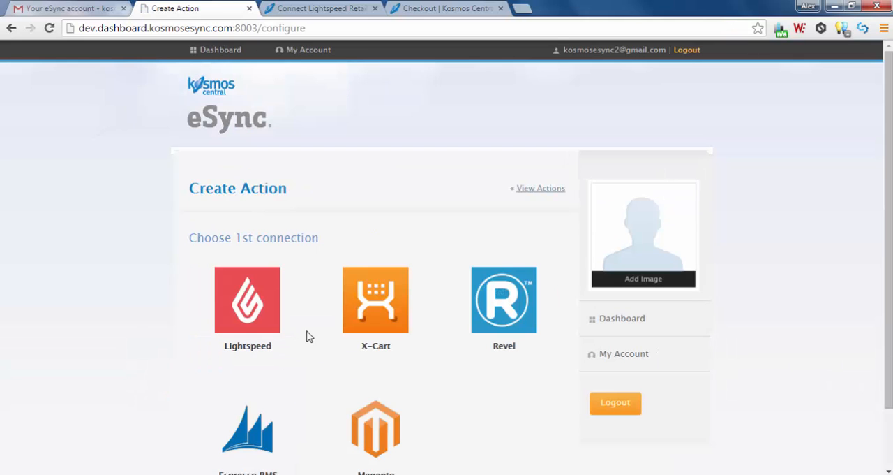
pyautogui.click(244, 293)
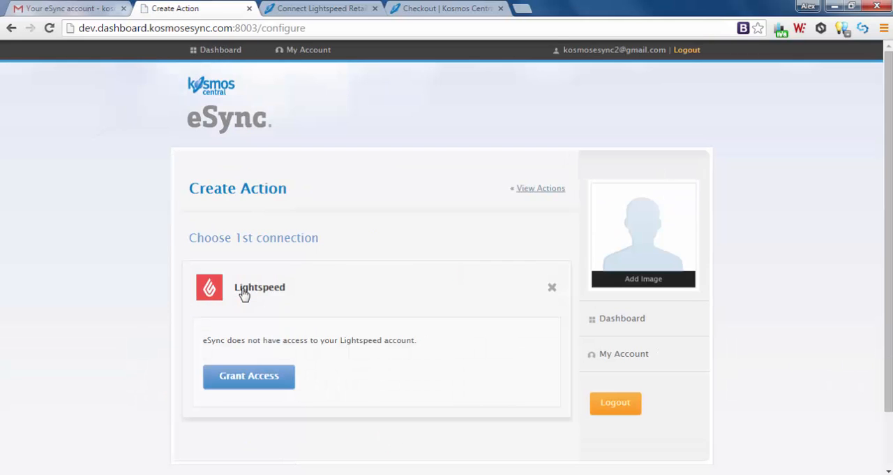
pyautogui.click(250, 377)
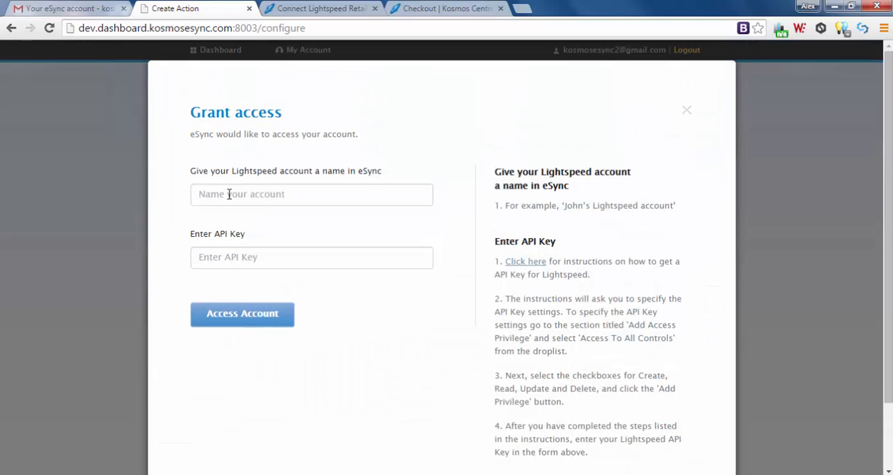
# Name the Lightspeed account "Kosmos LS Demo Store3" in the access form.
pyautogui.click(228, 193)
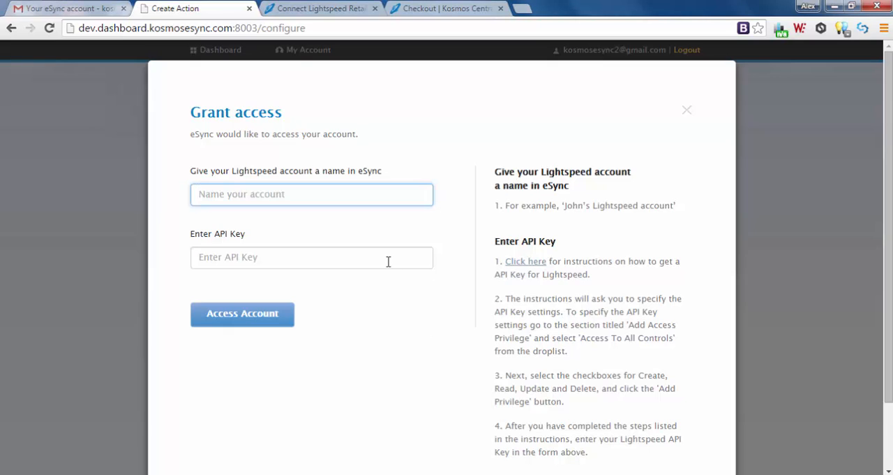
pyautogui.write('Kosm')
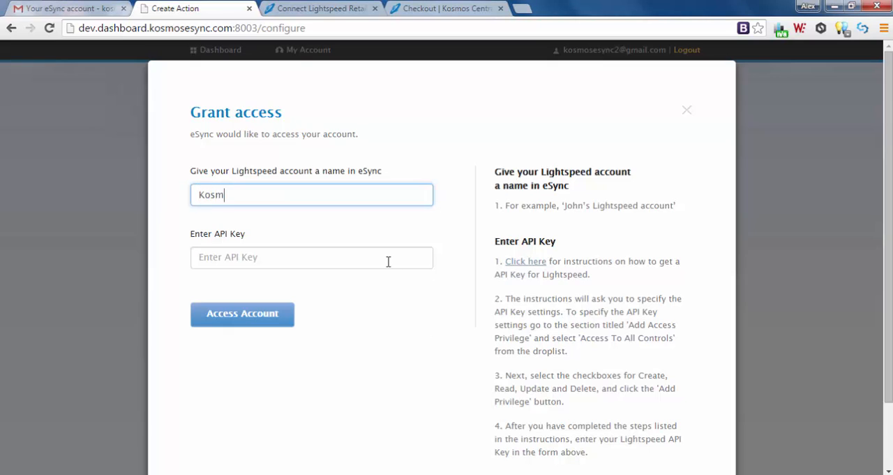
pyautogui.write('os LS Demo Store3')
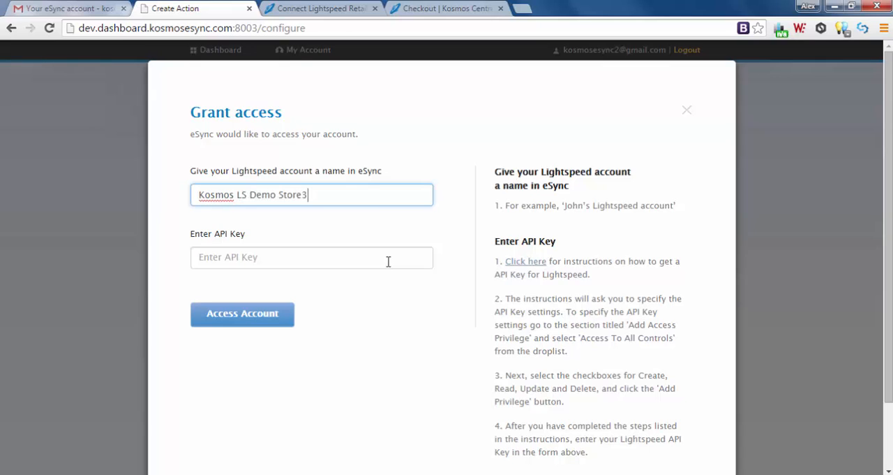
# Correct the Lightspeed account name to "Kosmos LS Demo Store", paste the API key, and submit the form to grant access.
pyautogui.press('BackSpace')
pyautogui.click(388, 261)
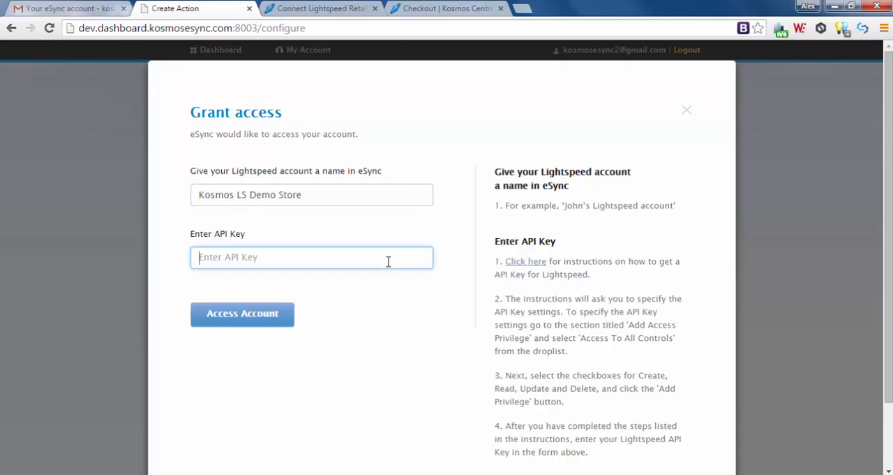
pyautogui.hotkey('ctrl', 'v')
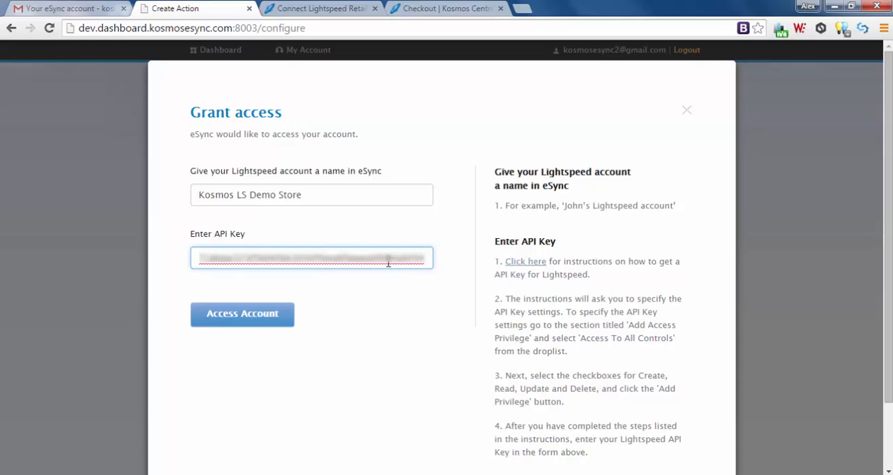
pyautogui.click(245, 319)
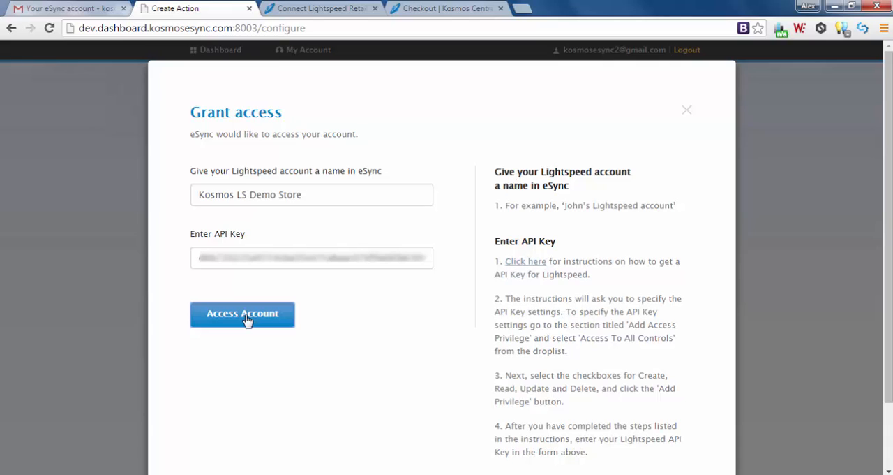
pyautogui.click(246, 318)
# Accept Kosmos LS Demo Store as the first connection, and set Magento with the Magento Demo Store account as the second.
pyautogui.scroll(-2, 353, 313)
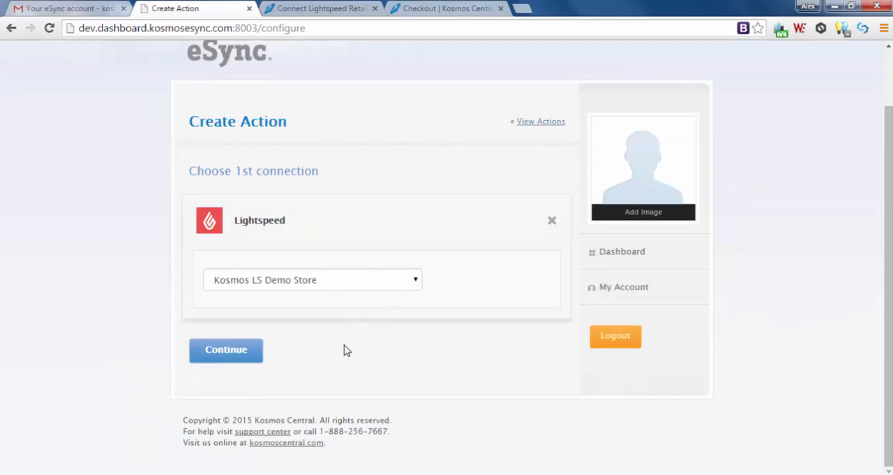
pyautogui.click(221, 350)
pyautogui.scroll(-3, 97, 295)
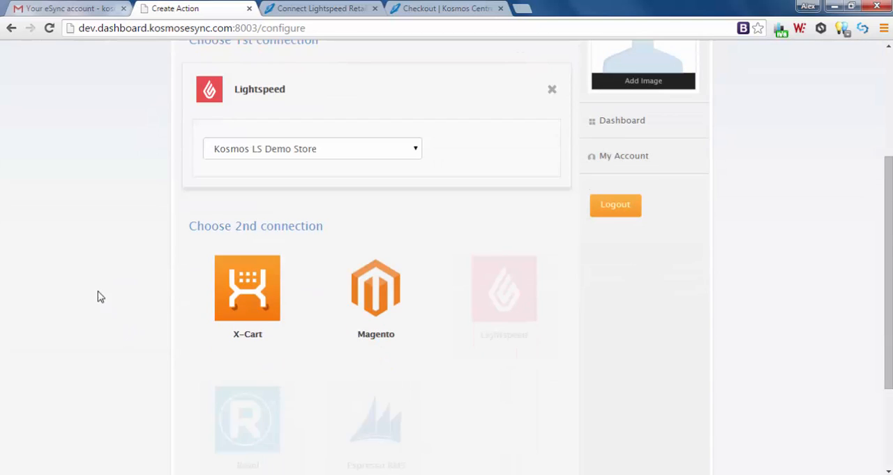
pyautogui.click(373, 293)
pyautogui.scroll(-2, 373, 287)
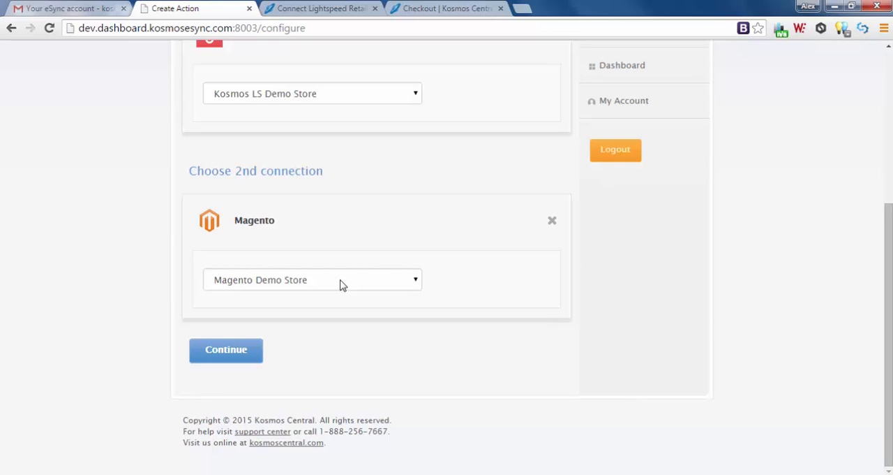
pyautogui.click(342, 281)
pyautogui.click(341, 282)
pyautogui.click(363, 283)
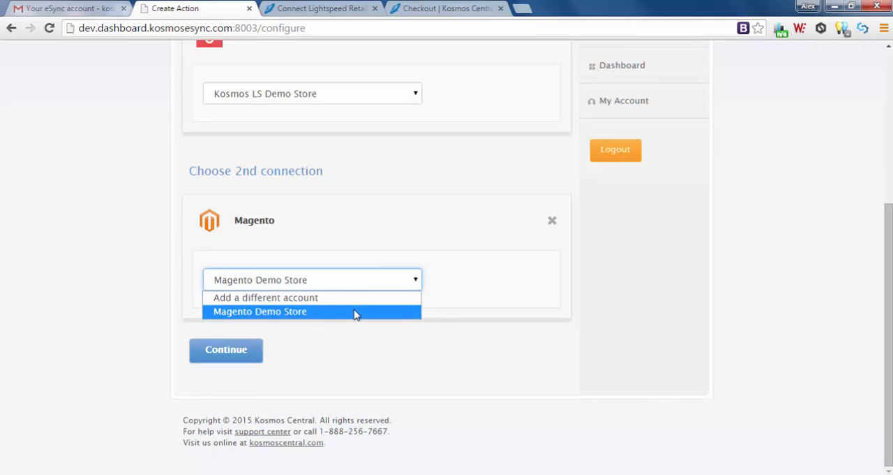
pyautogui.click(354, 314)
pyautogui.click(233, 351)
# Choose "Lightspeed send matrix items to Magento", send all product data since 04/03/2015, and save the action.
pyautogui.scroll(-3, 157, 345)
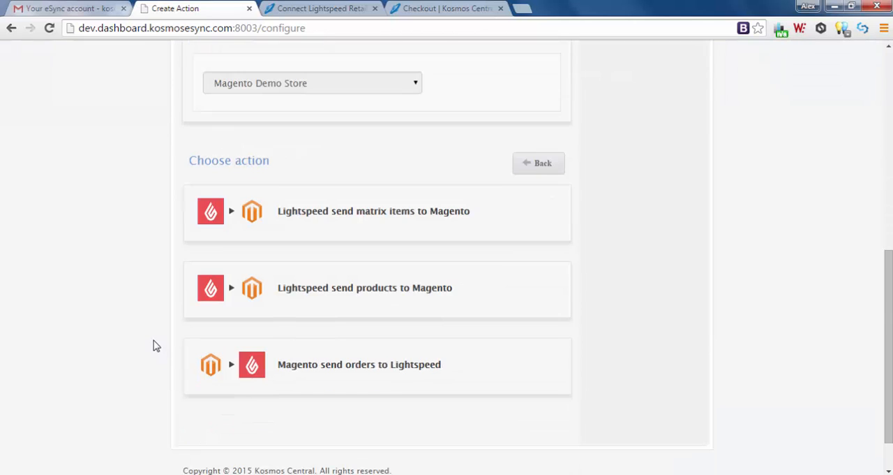
pyautogui.click(333, 219)
pyautogui.click(416, 363)
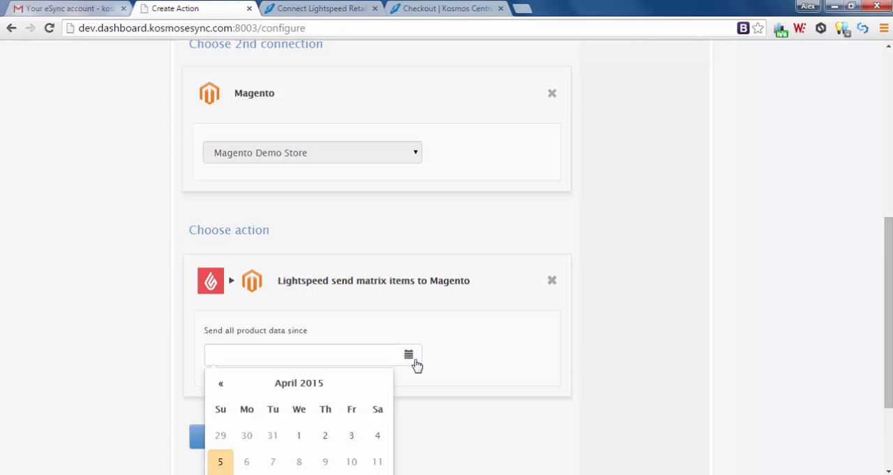
pyautogui.scroll(-1, 417, 363)
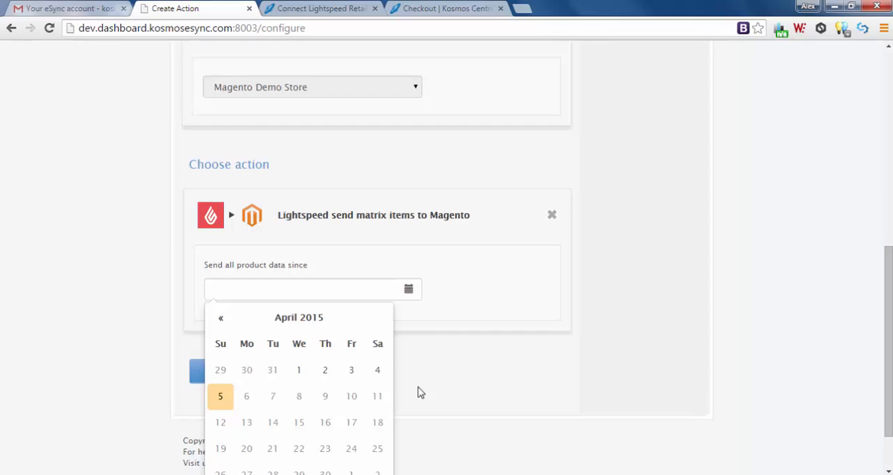
pyautogui.click(351, 371)
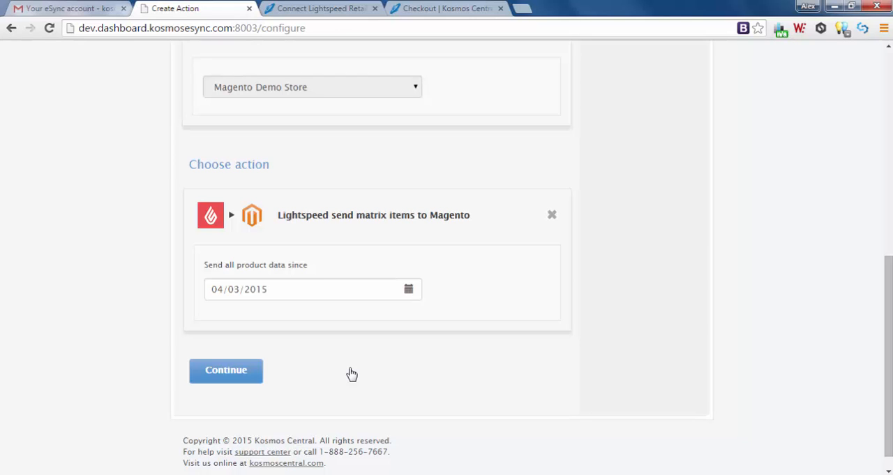
pyautogui.click(197, 375)
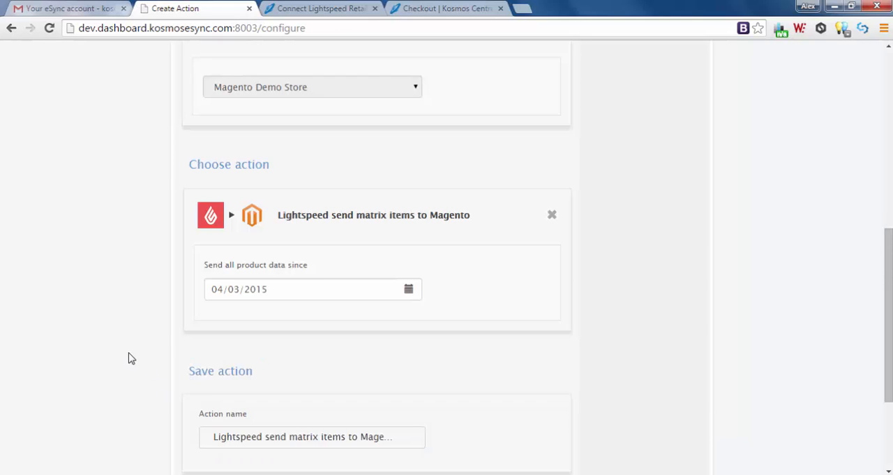
pyautogui.click(237, 388)
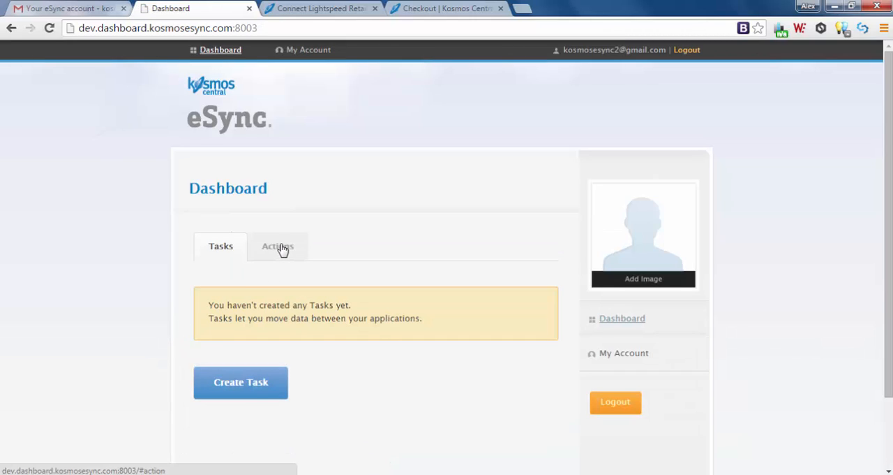
# Start another action from the actions list, connecting Lightspeed (Kosmos LS Demo Store) to Magento (Magento Demo Store).
pyautogui.click(283, 249)
pyautogui.scroll(-2, 420, 365)
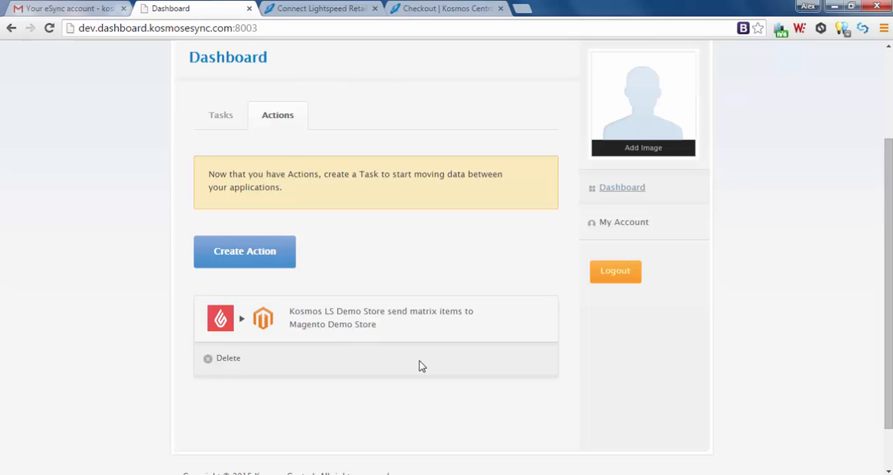
pyautogui.click(255, 254)
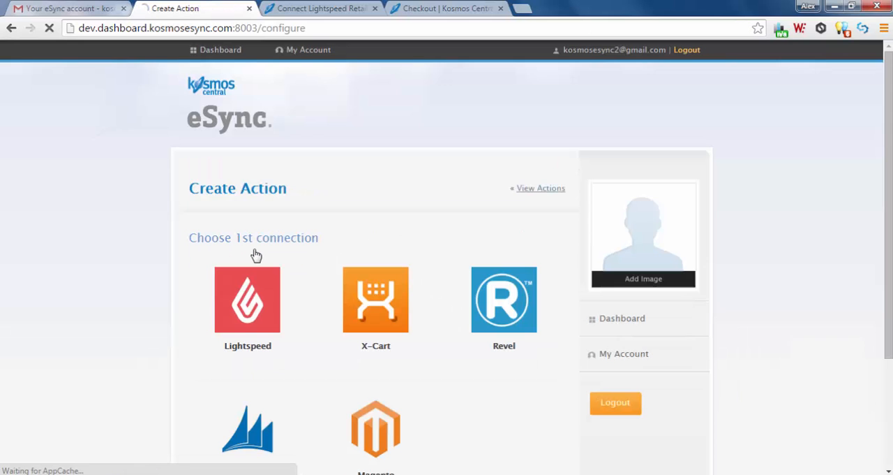
pyautogui.click(250, 293)
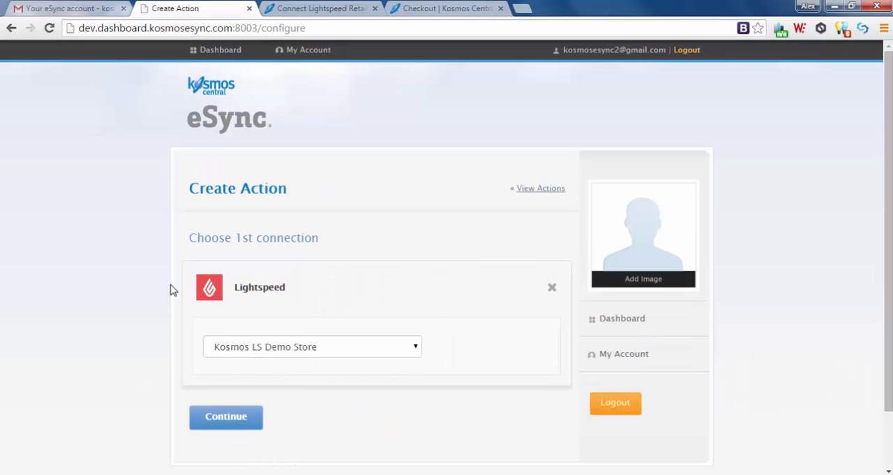
pyautogui.scroll(-1, 209, 321)
pyautogui.click(235, 352)
pyautogui.scroll(-2, 175, 340)
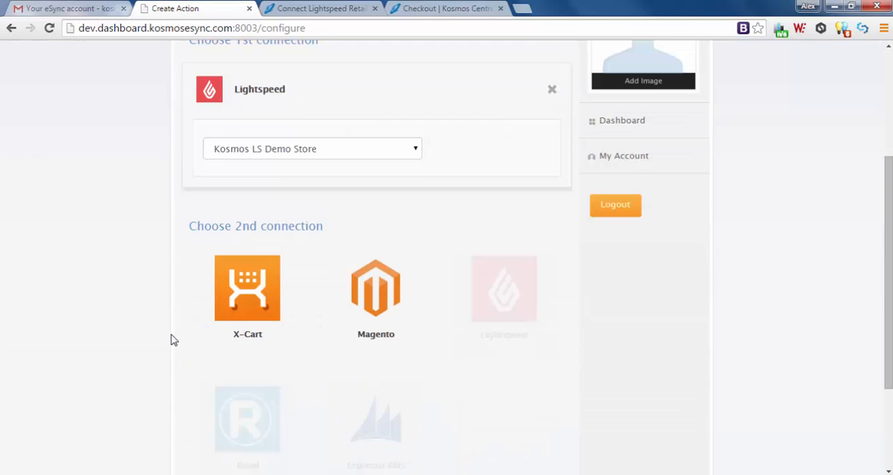
pyautogui.click(375, 299)
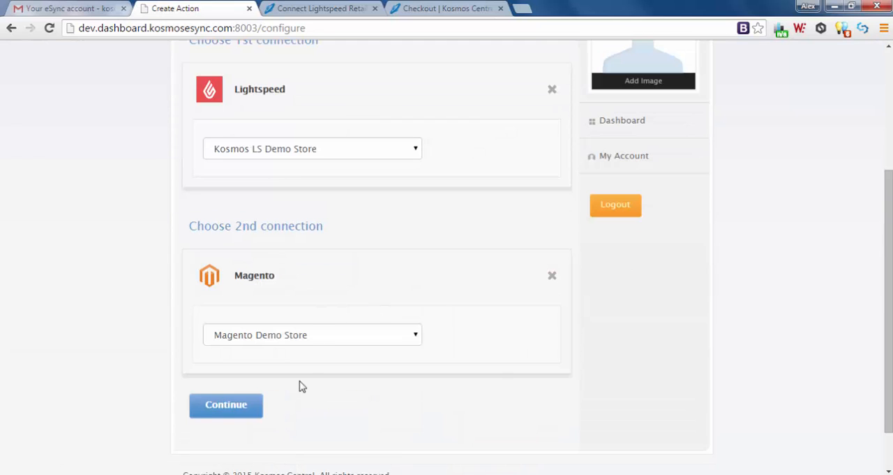
pyautogui.click(227, 408)
# Choose "Lightspeed send products to Magento", send all product data since 04/03/2015, and save the action.
pyautogui.scroll(-3, 134, 366)
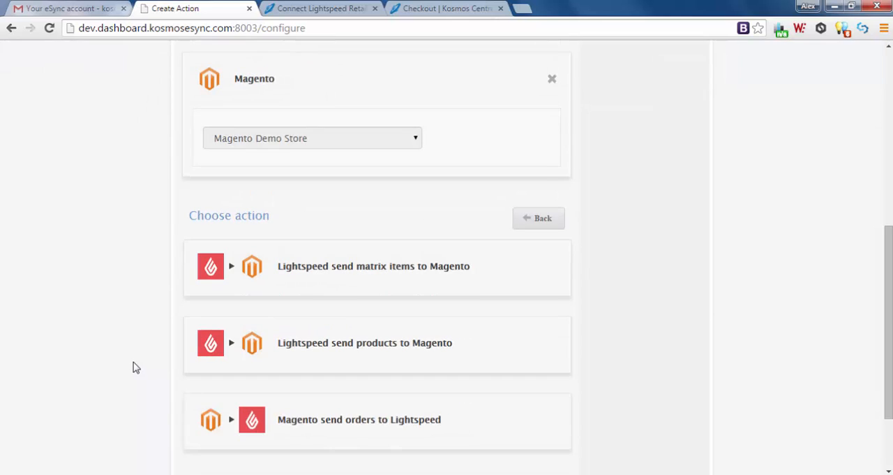
pyautogui.click(333, 349)
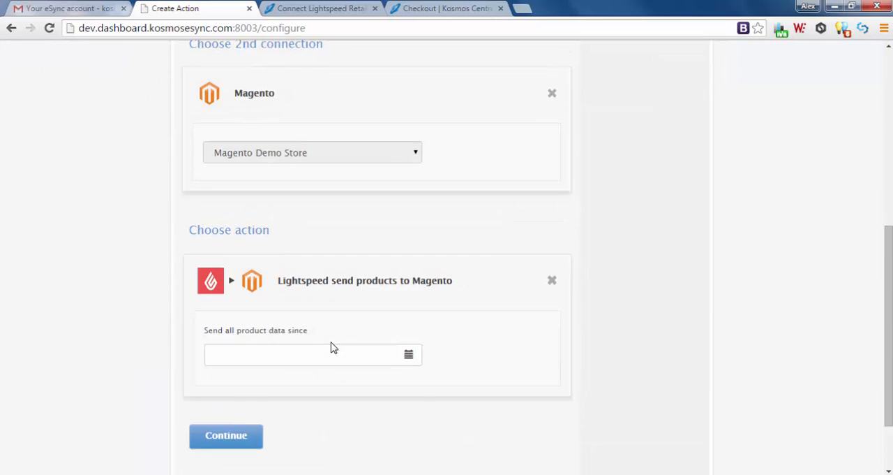
pyautogui.click(409, 356)
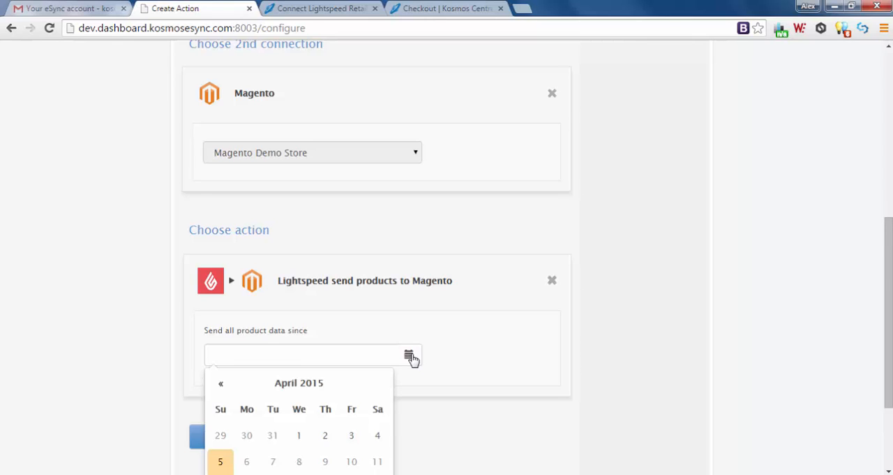
pyautogui.scroll(-1, 415, 363)
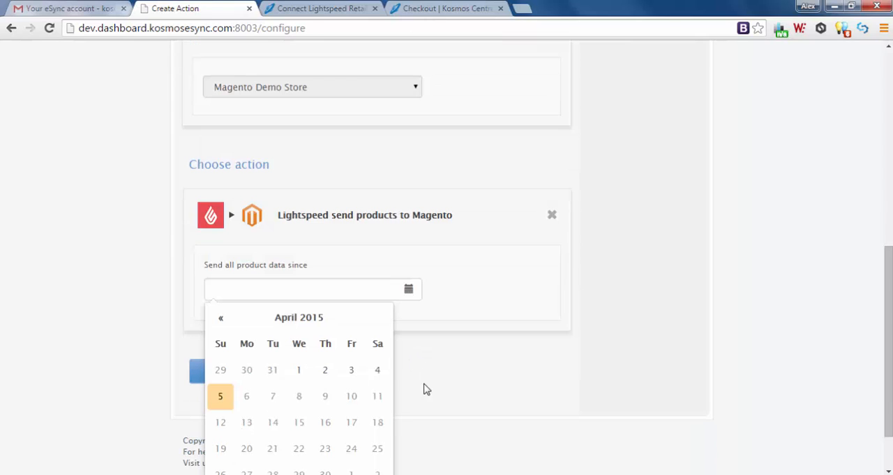
pyautogui.click(354, 372)
pyautogui.click(220, 373)
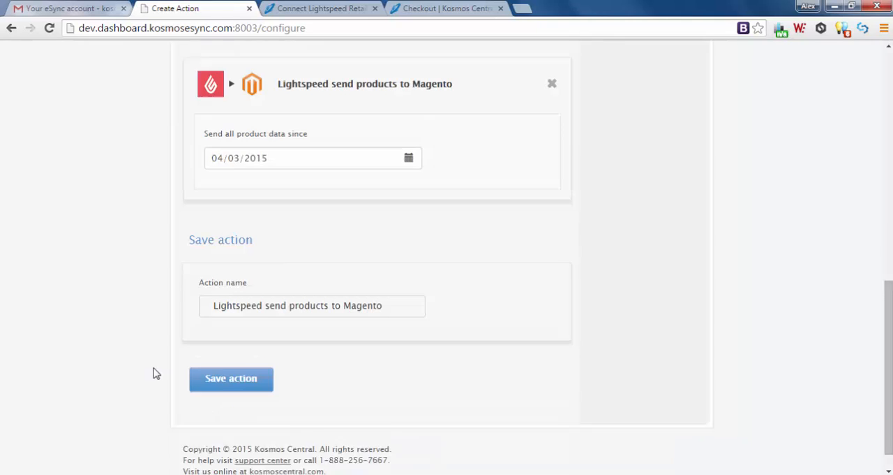
pyautogui.scroll(-1, 155, 374)
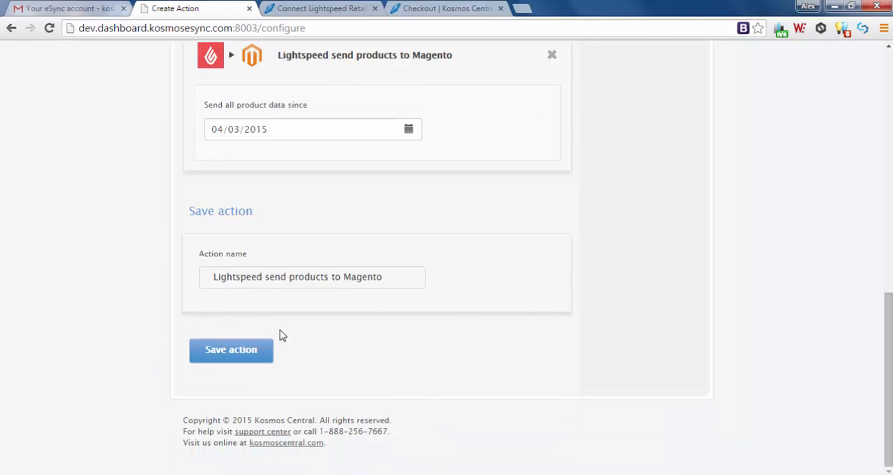
pyautogui.click(231, 352)
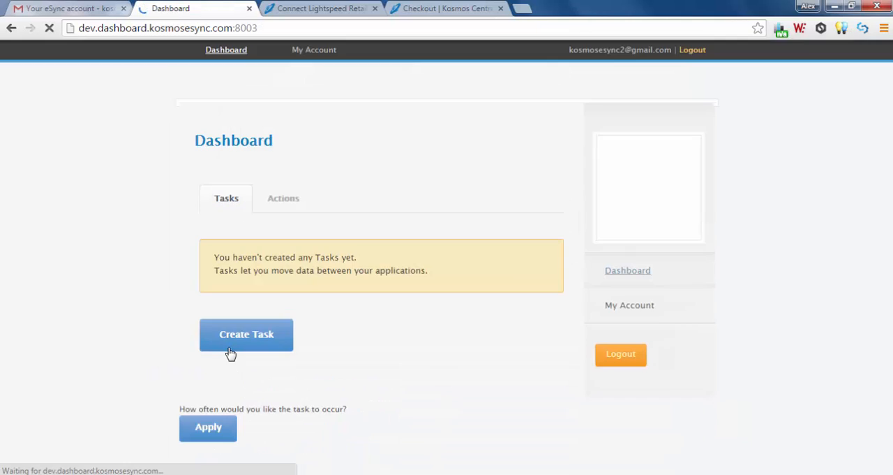
# Review the saved actions, and start a third one with Kosmos LS Demo Store and Magento Demo Store as its connections.
pyautogui.scroll(-1, 175, 338)
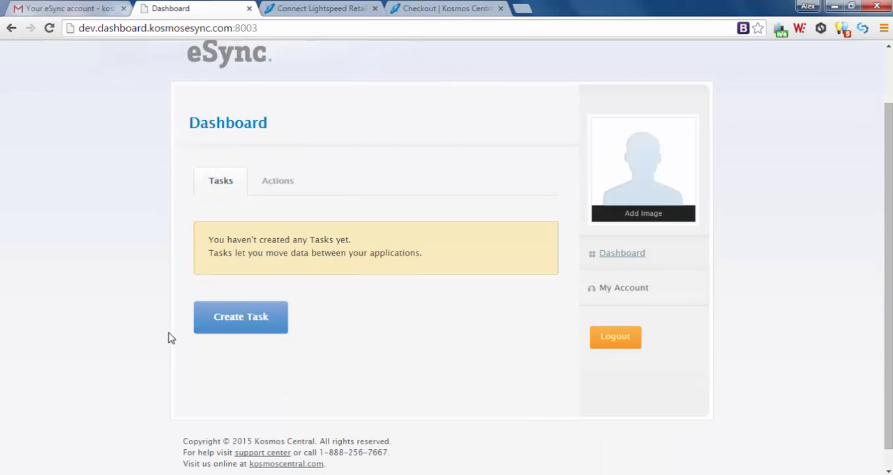
pyautogui.click(273, 185)
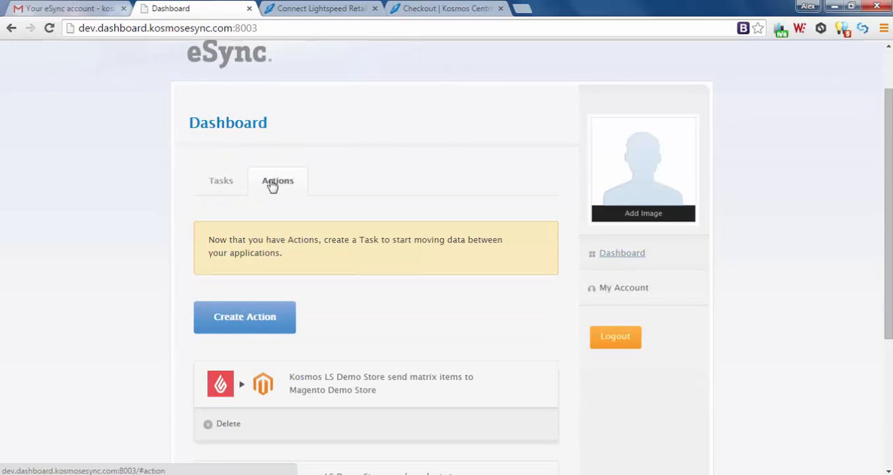
pyautogui.scroll(-3, 369, 323)
pyautogui.scroll(2, 370, 323)
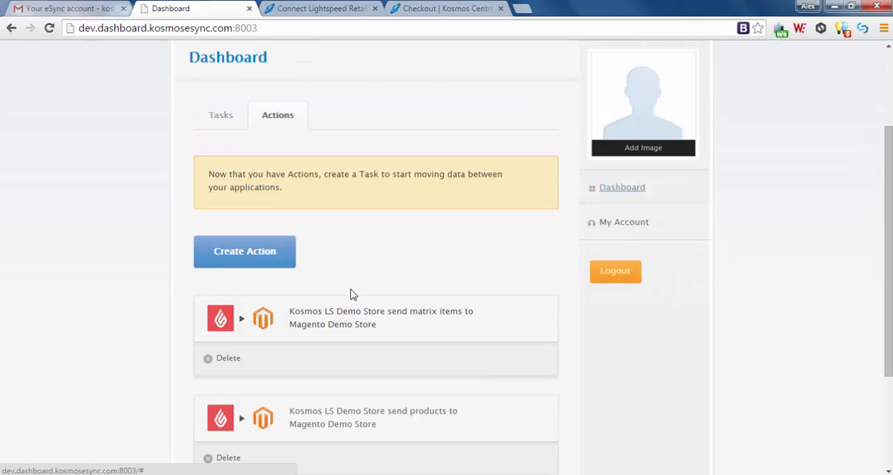
pyautogui.click(251, 253)
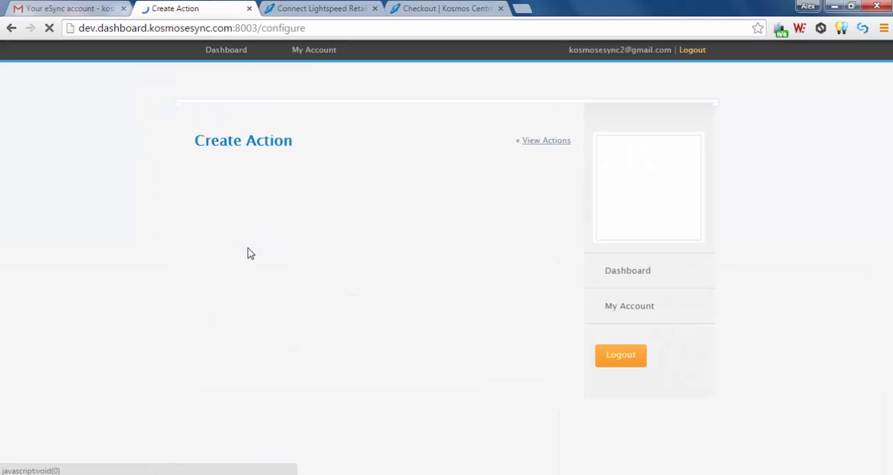
pyautogui.click(246, 309)
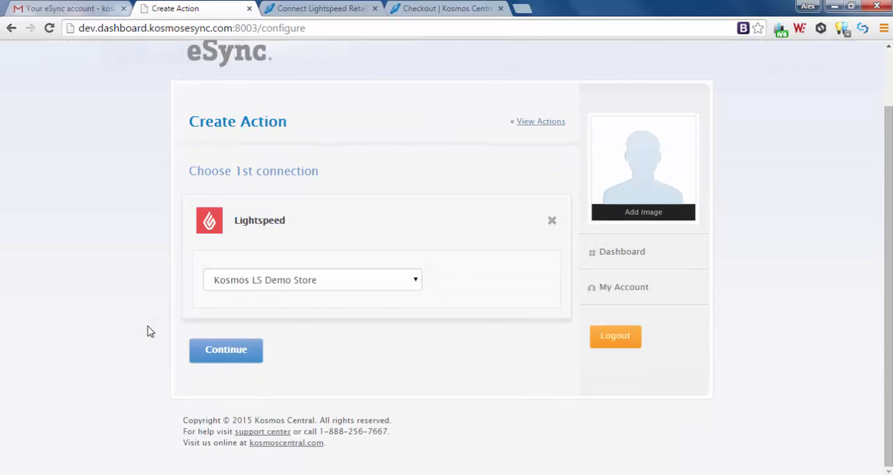
pyautogui.click(199, 351)
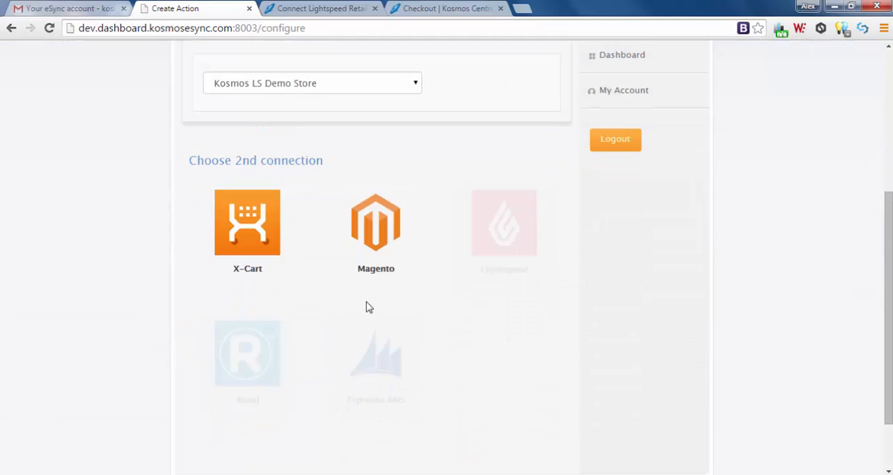
pyautogui.click(376, 236)
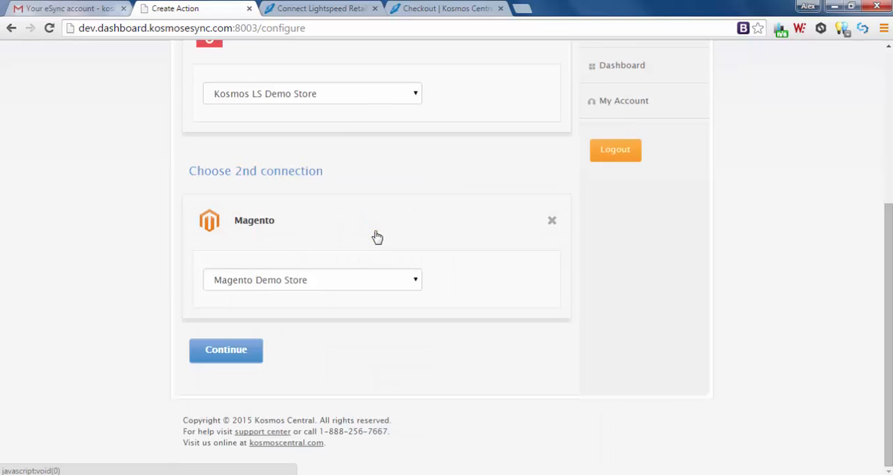
pyautogui.click(231, 353)
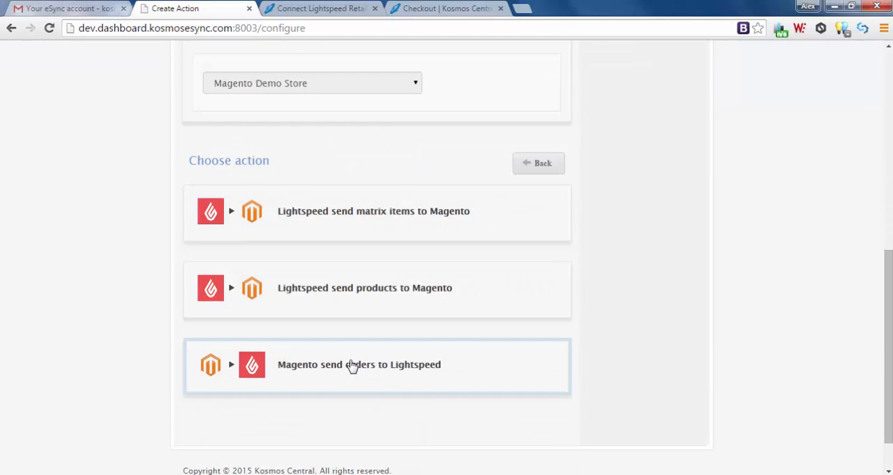
# Choose "Magento send orders to Lightspeed", with Credit Card as the payment type and Register 1 as the register.
pyautogui.click(352, 364)
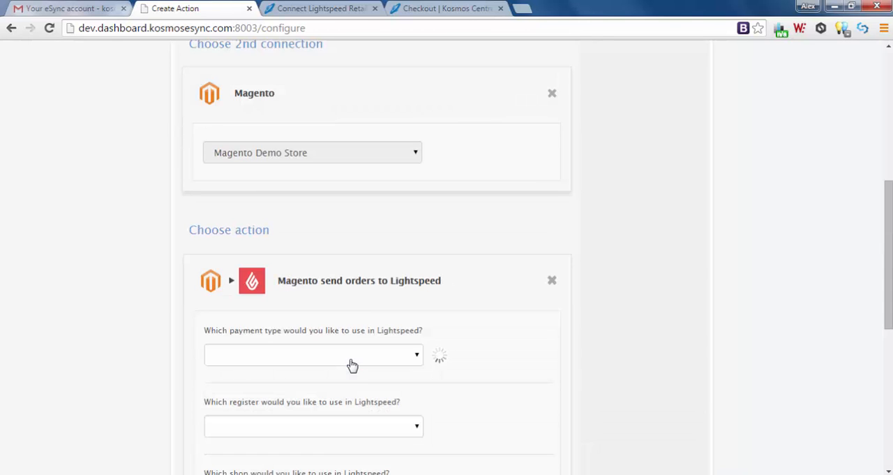
pyautogui.scroll(-3, 446, 309)
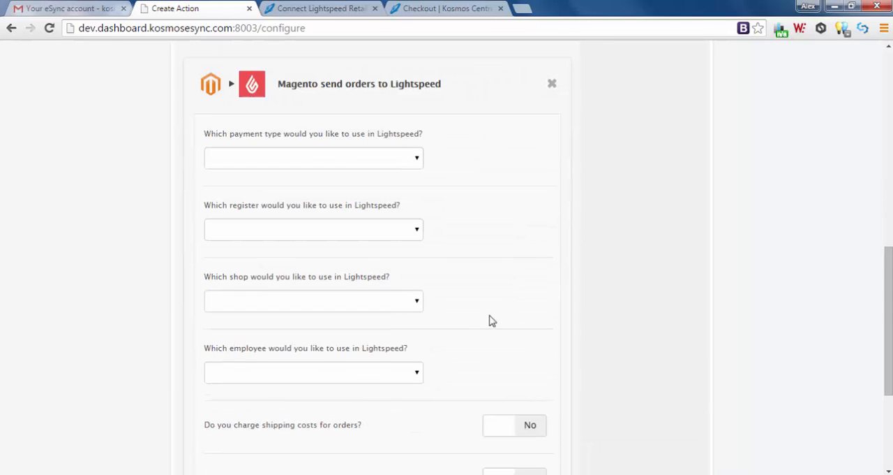
pyautogui.click(418, 159)
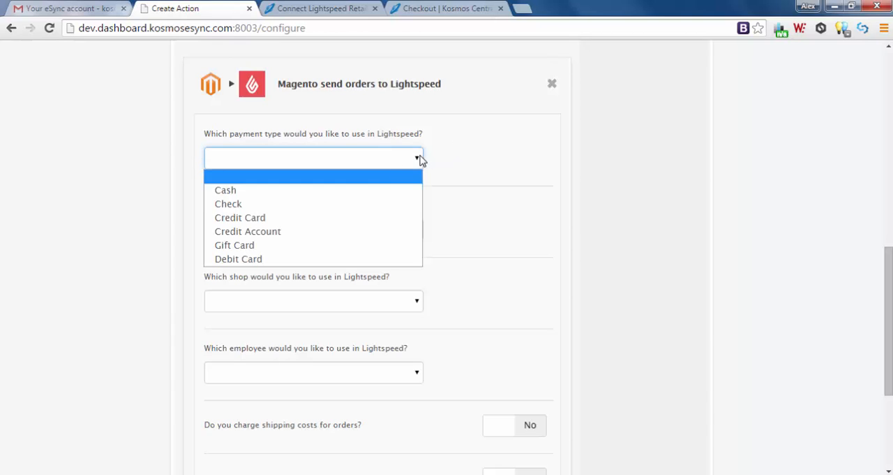
pyautogui.click(334, 219)
pyautogui.click(417, 230)
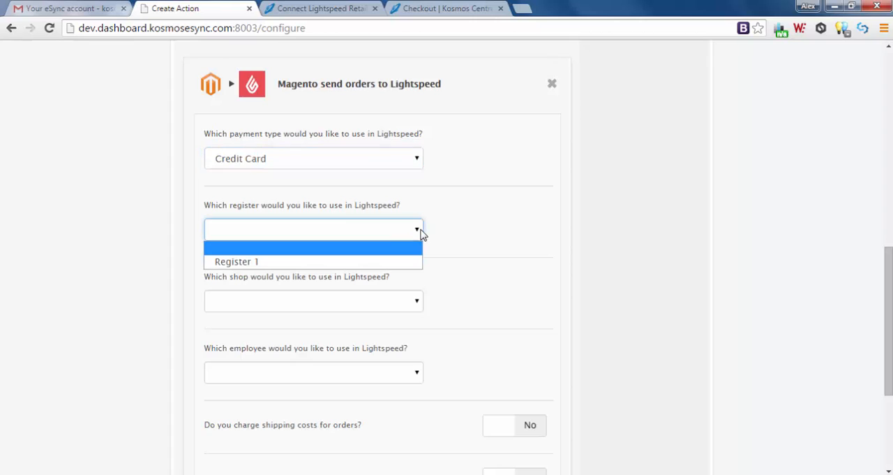
pyautogui.click(376, 263)
# Set the Lightspeed shop to Kosmos Central and the employee to eSync eSync.
pyautogui.scroll(-1, 407, 258)
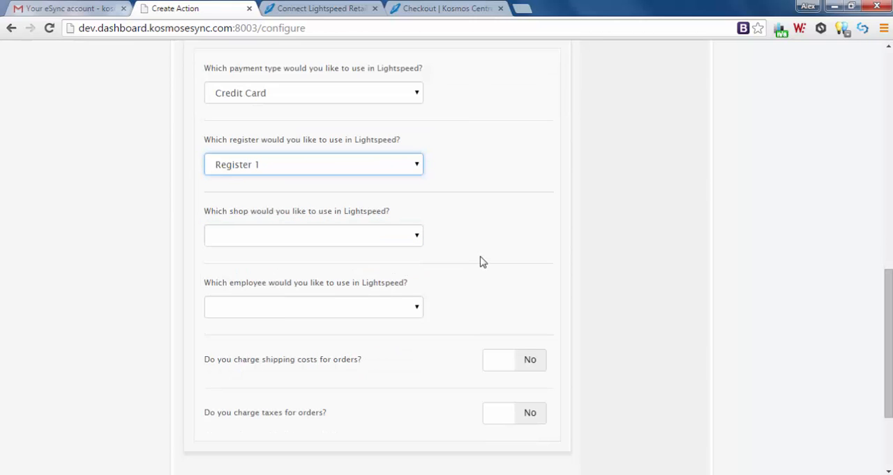
pyautogui.click(418, 235)
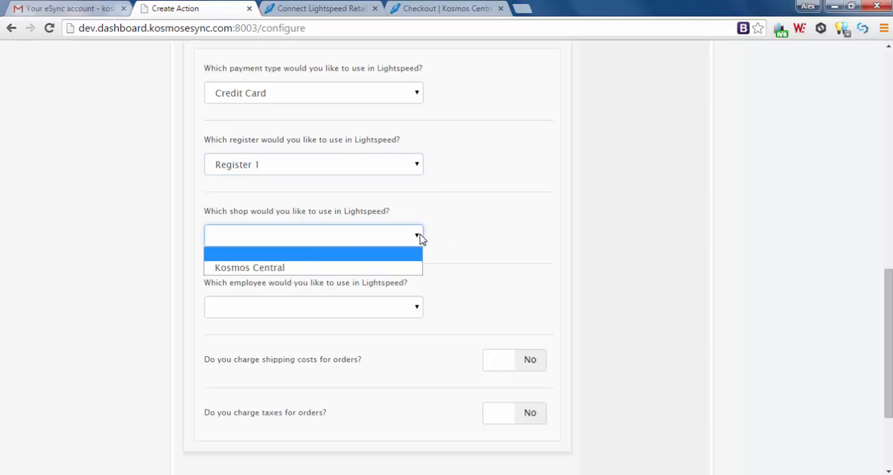
pyautogui.click(298, 267)
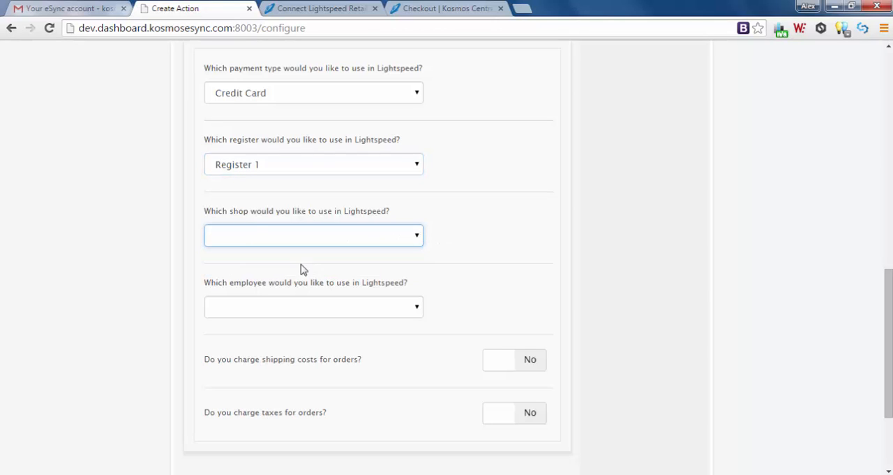
pyautogui.click(418, 308)
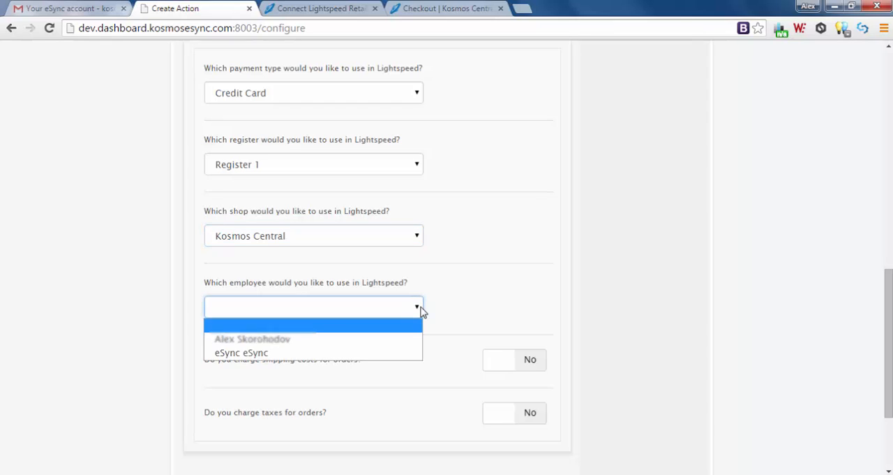
pyautogui.click(338, 356)
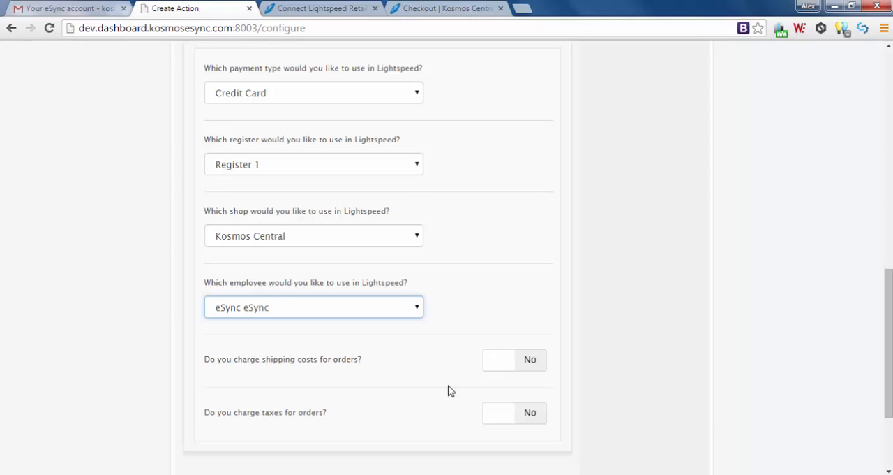
# Enable shipping costs for orders and enter ShippingSKU as the SKU of the shipping cost product.
pyautogui.click(532, 362)
pyautogui.scroll(-2, 465, 362)
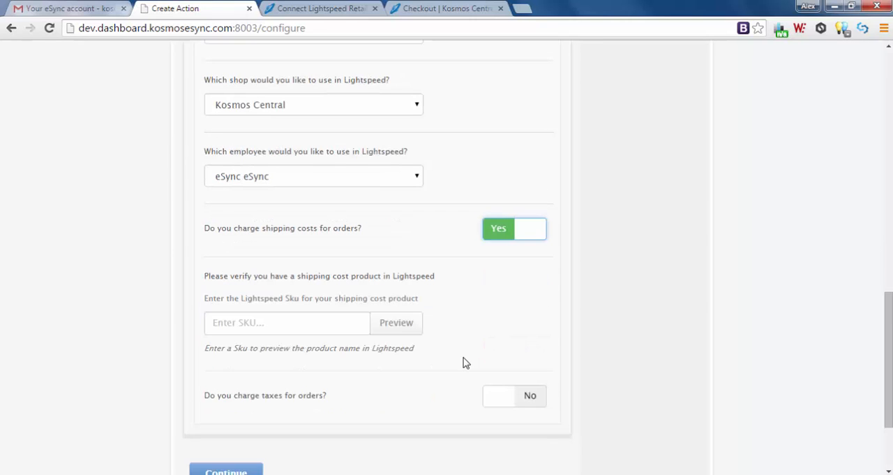
pyautogui.click(223, 321)
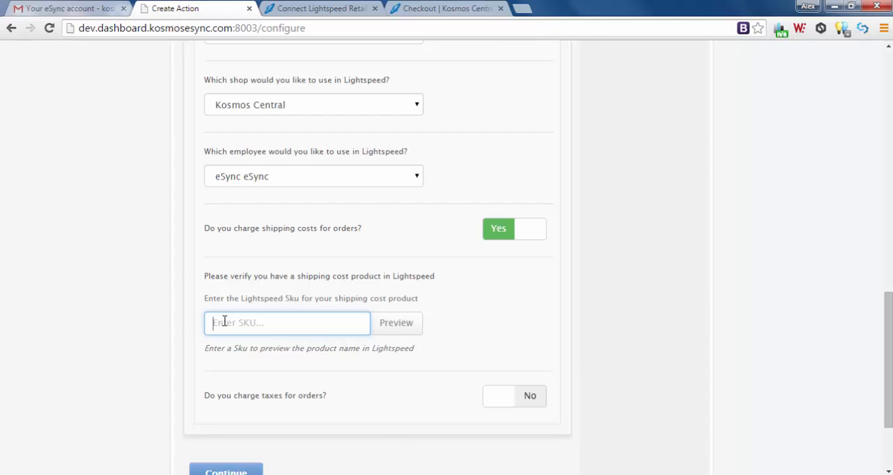
pyautogui.write('ShippingSKU')
# Continue without charging taxes and save the action under the name "Magento send orders to Lightspeed".
pyautogui.scroll(-1, 419, 408)
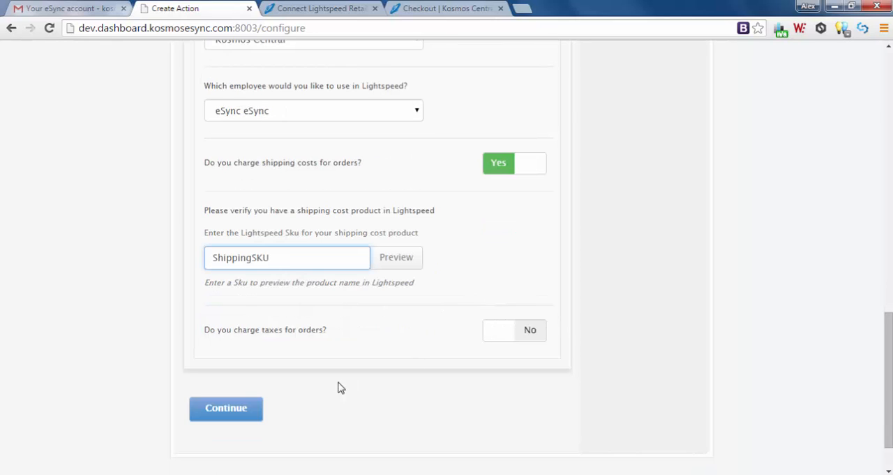
pyautogui.click(220, 409)
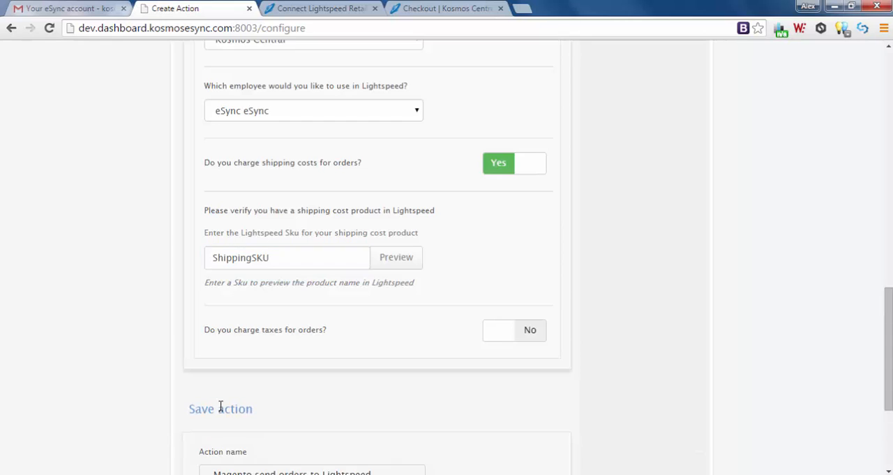
pyautogui.scroll(-3, 199, 403)
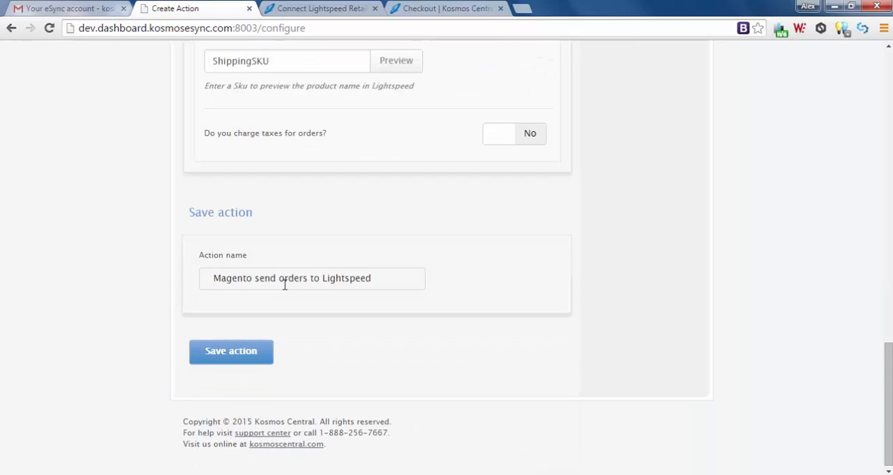
pyautogui.click(237, 352)
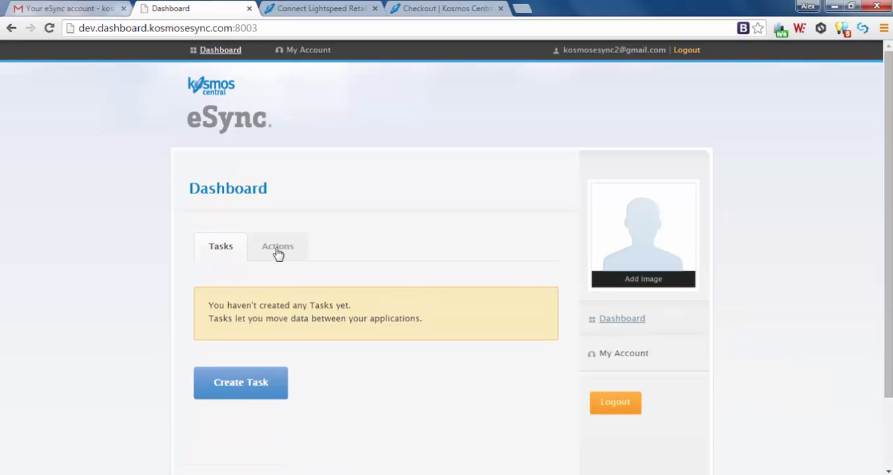
# Review the saved actions, and start creating a new task from the tasks list.
pyautogui.click(278, 253)
pyautogui.scroll(-2, 389, 349)
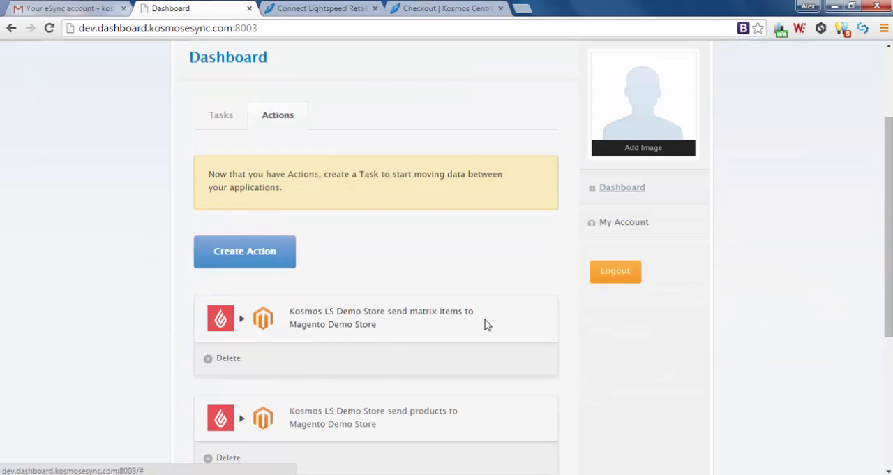
pyautogui.scroll(-1, 481, 324)
pyautogui.scroll(-1, 479, 323)
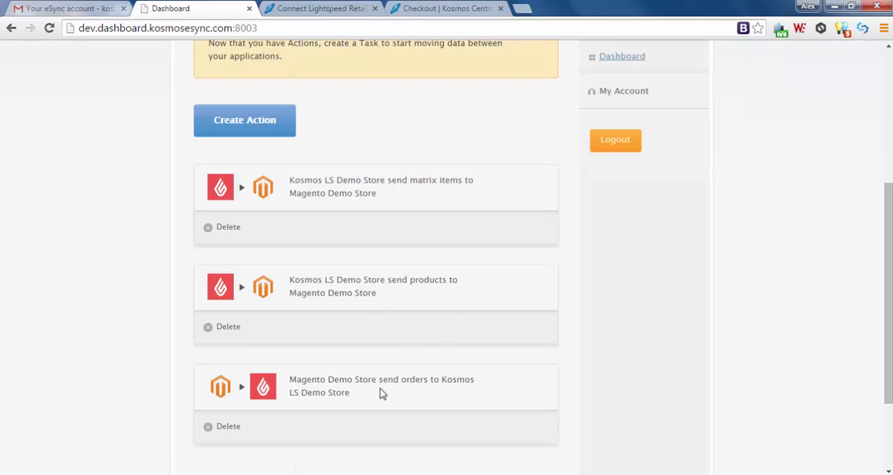
pyautogui.scroll(2, 438, 388)
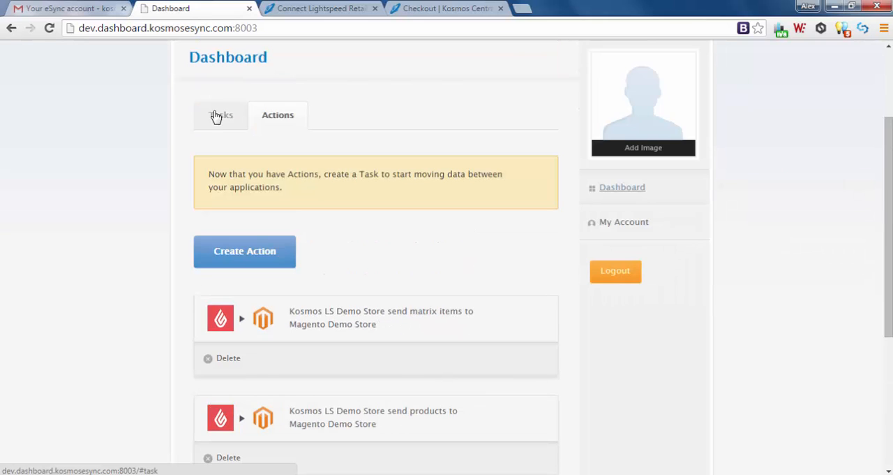
pyautogui.click(220, 116)
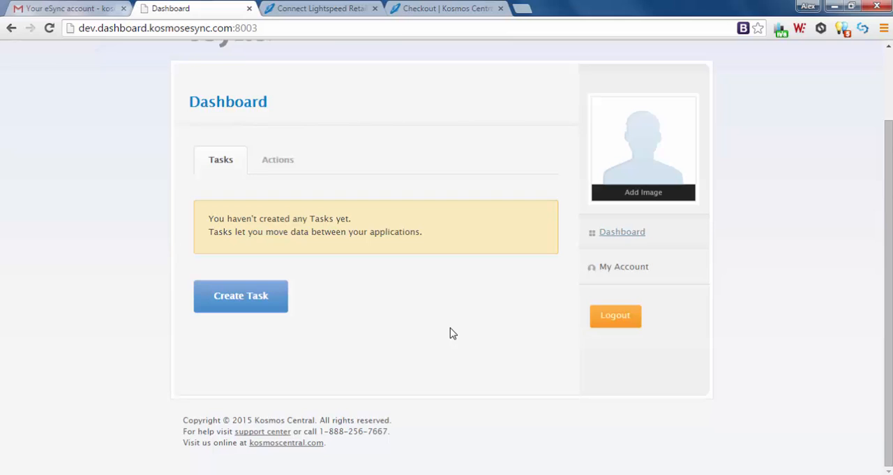
pyautogui.click(230, 296)
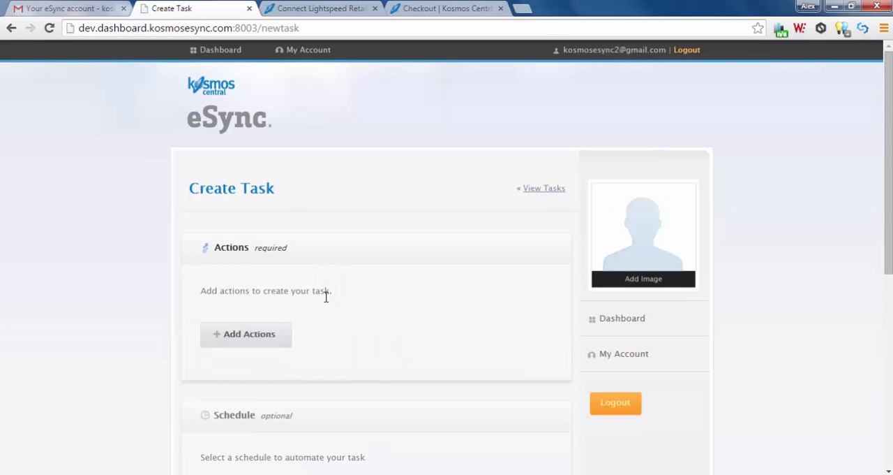
# Add the "send matrix items" and "send products" actions from Kosmos LS Demo Store to Magento Demo Store to the task.
pyautogui.scroll(-1, 348, 291)
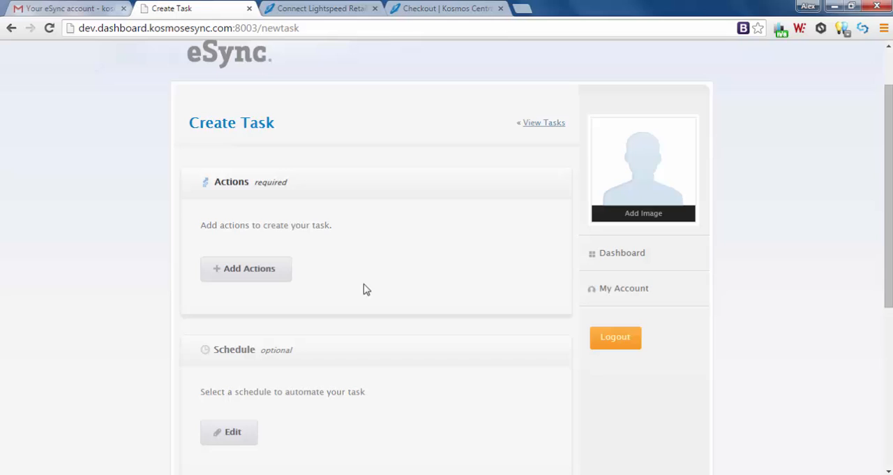
pyautogui.click(261, 271)
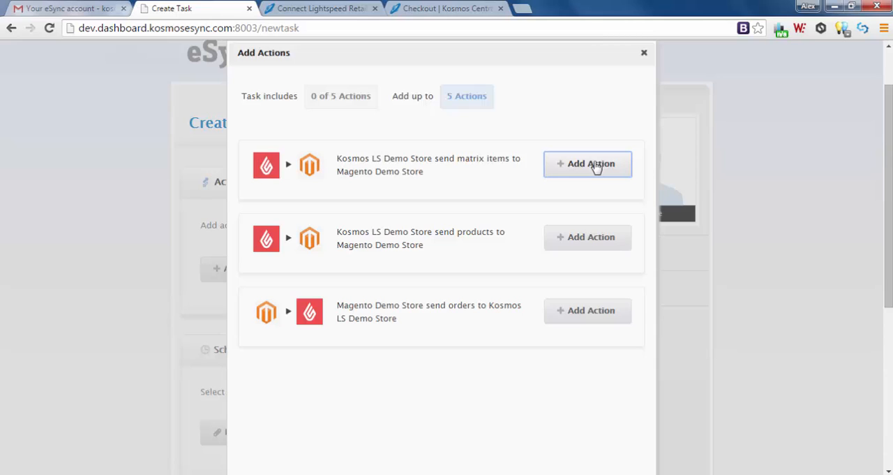
pyautogui.click(597, 166)
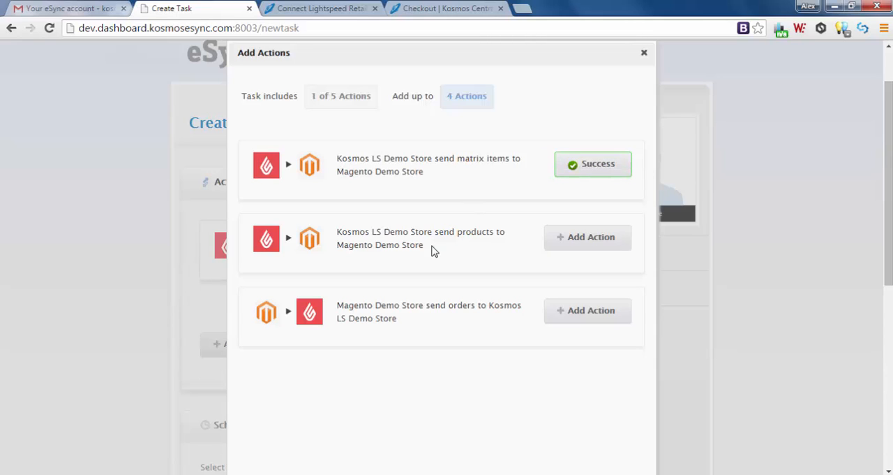
pyautogui.click(588, 240)
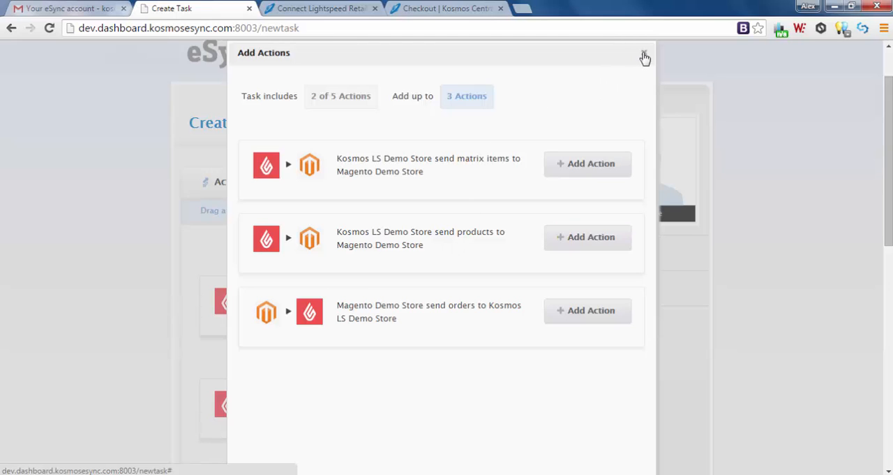
pyautogui.click(644, 56)
# Reorder the task's actions so that sending products runs before sending matrix items.
pyautogui.scroll(-1, 122, 234)
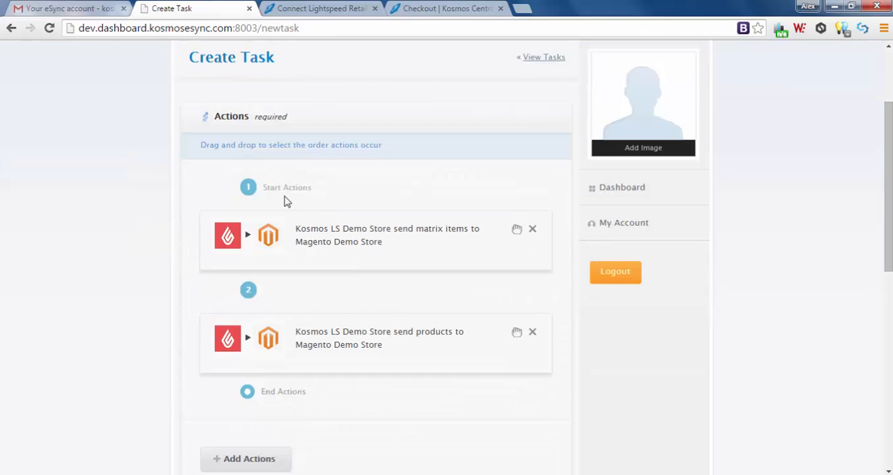
pyautogui.moveTo(334, 230); pyautogui.dragTo(356, 239)
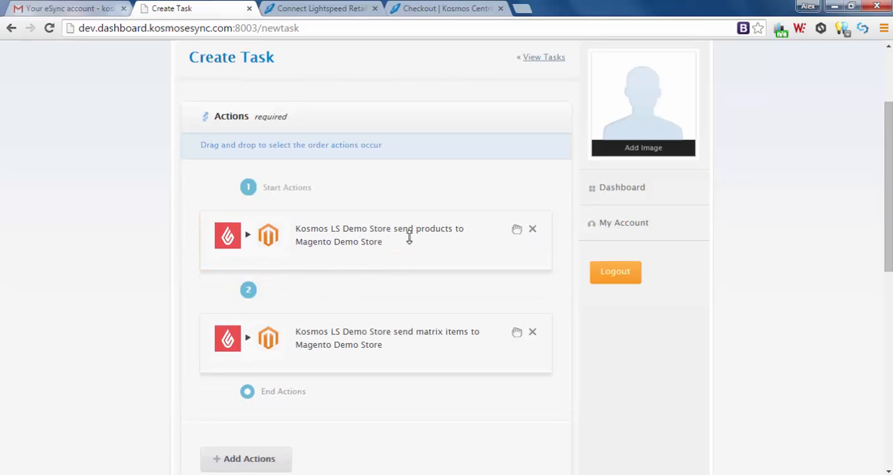
pyautogui.scroll(-1, 448, 235)
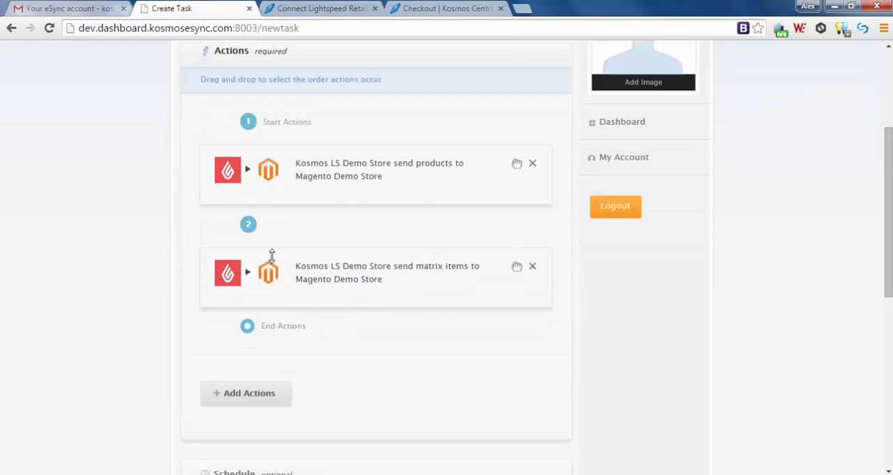
pyautogui.scroll(-4, 398, 317)
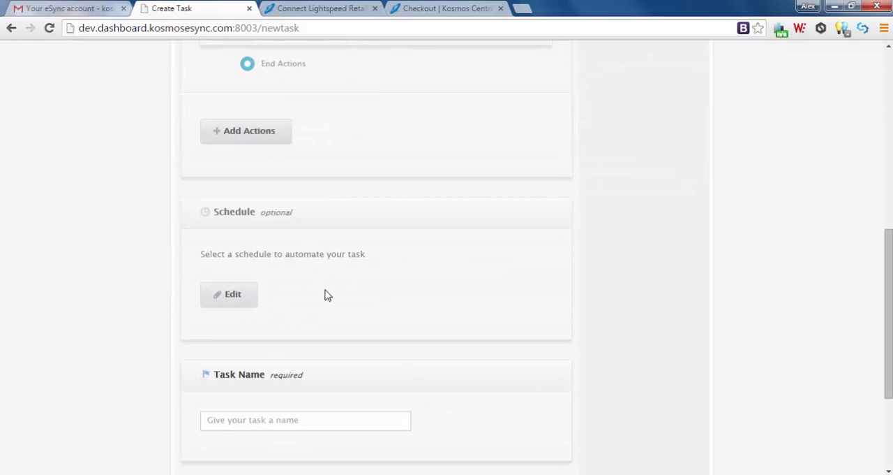
pyautogui.click(225, 299)
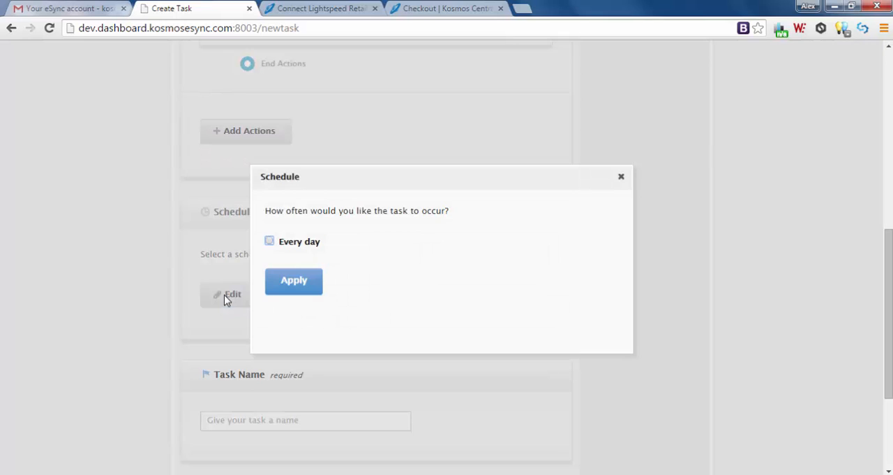
pyautogui.click(270, 241)
pyautogui.click(386, 275)
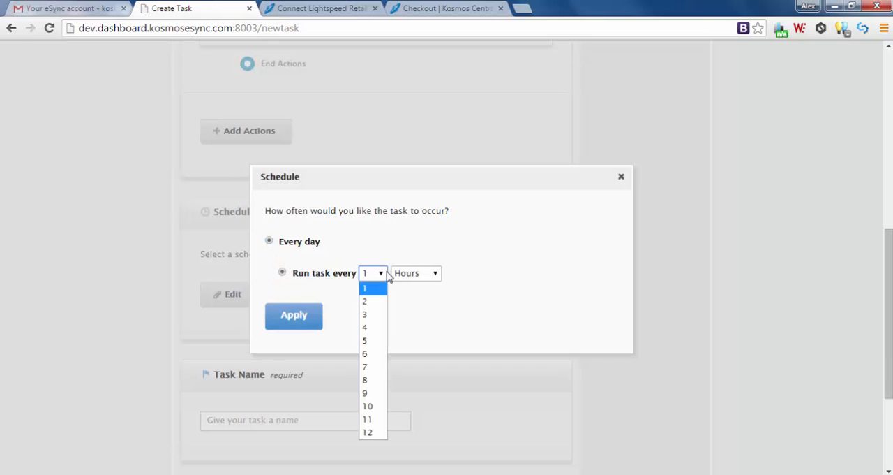
pyautogui.click(400, 279)
pyautogui.click(405, 275)
pyautogui.click(411, 287)
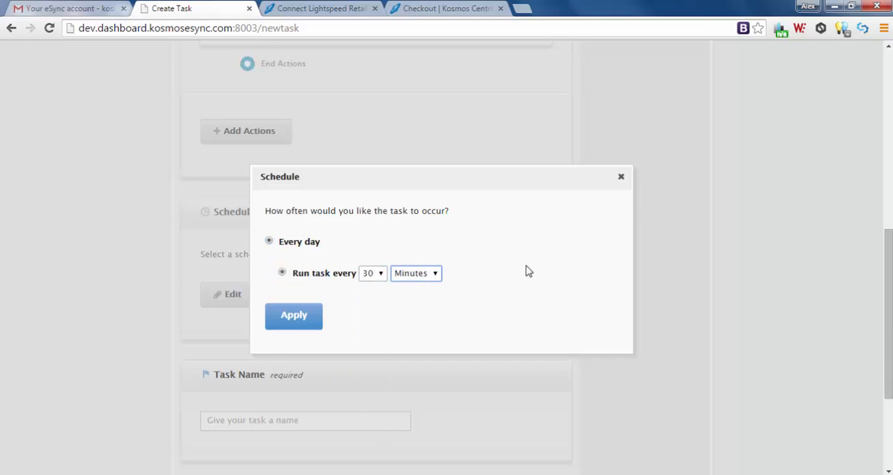
pyautogui.click(622, 178)
# Leave the schedule unset, name the task "Update Matrix and Standard Products", and save it.
pyautogui.scroll(-2, 348, 298)
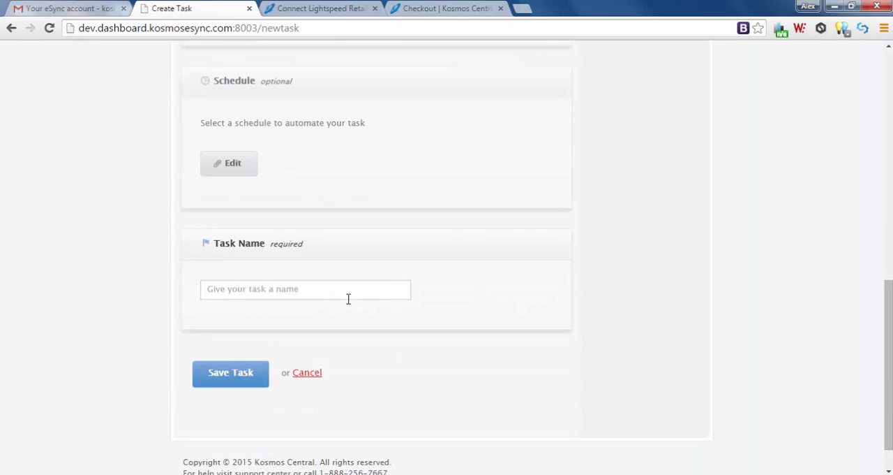
pyautogui.click(243, 291)
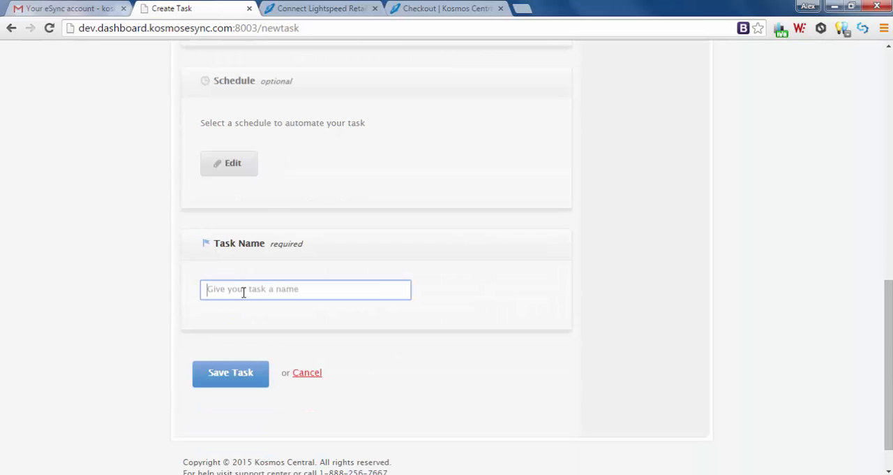
pyautogui.write('Update M')
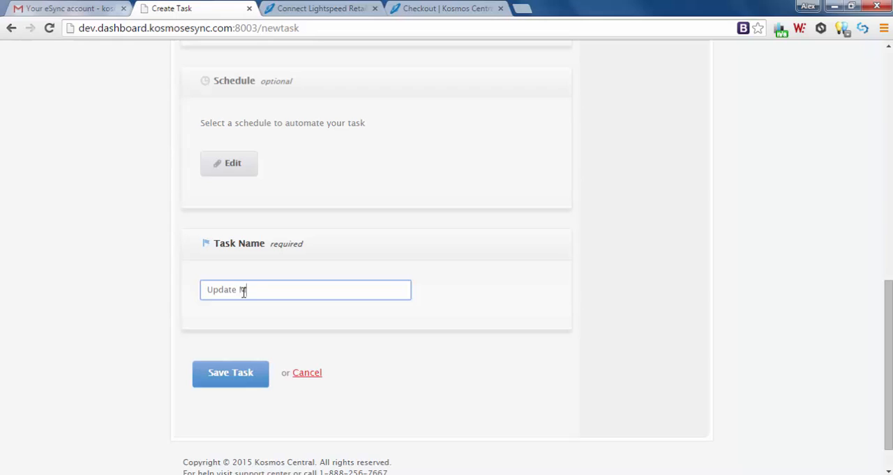
pyautogui.write('atrix and Standard Products')
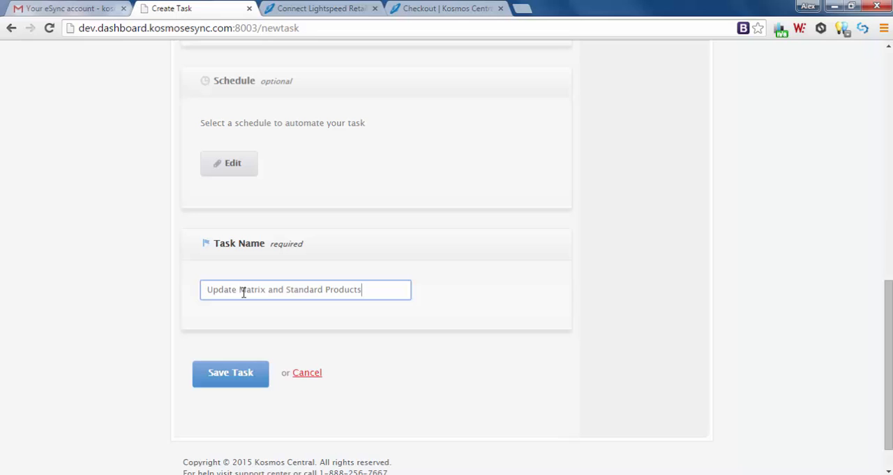
pyautogui.click(232, 375)
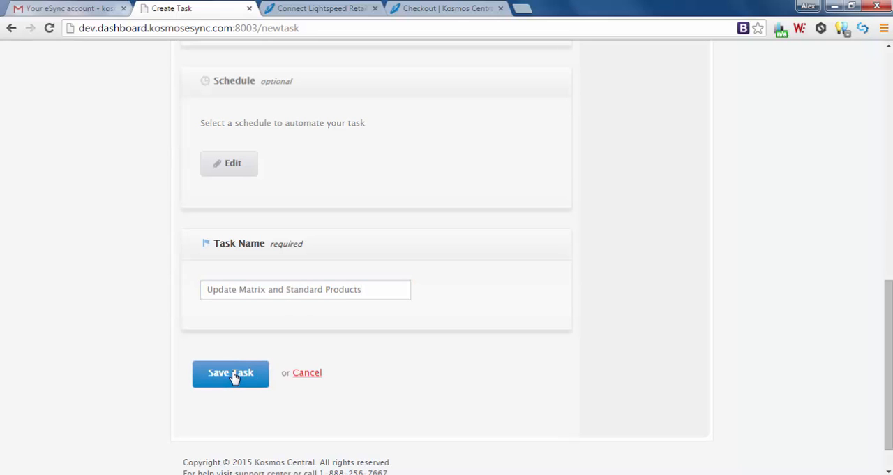
# Create another task containing the "Magento Demo Store send orders to Kosmos LS Demo Store" action.
pyautogui.scroll(-1, 418, 409)
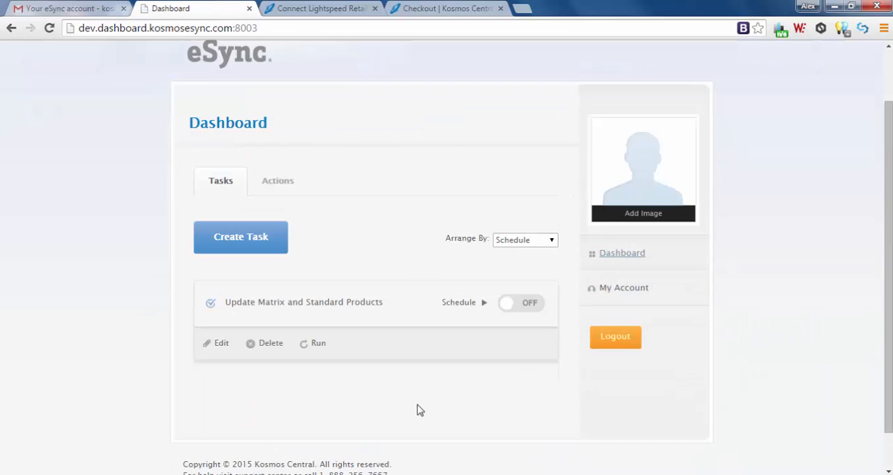
pyautogui.click(241, 241)
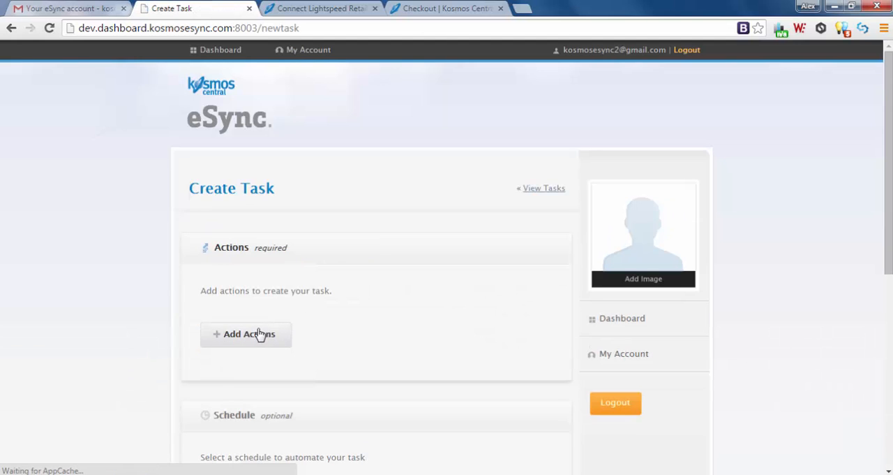
pyautogui.click(261, 333)
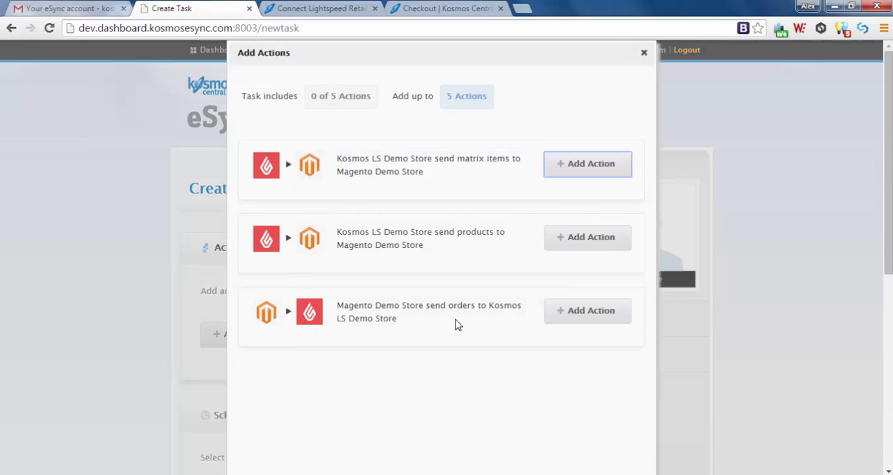
pyautogui.click(583, 316)
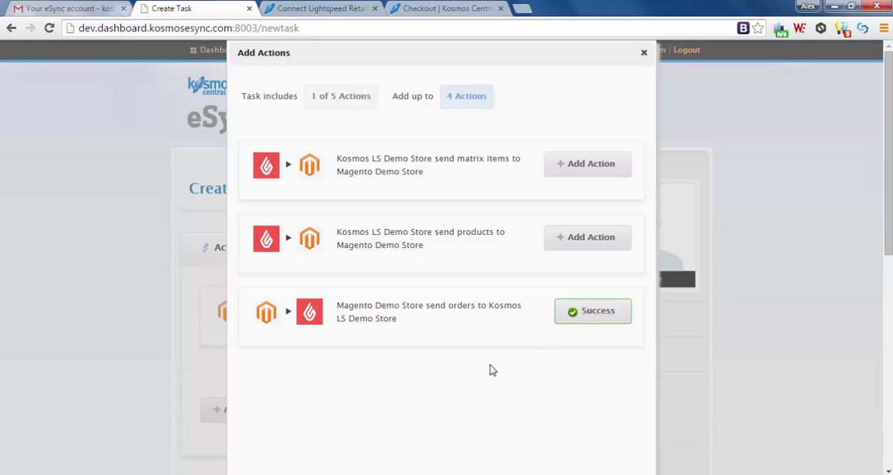
pyautogui.click(644, 52)
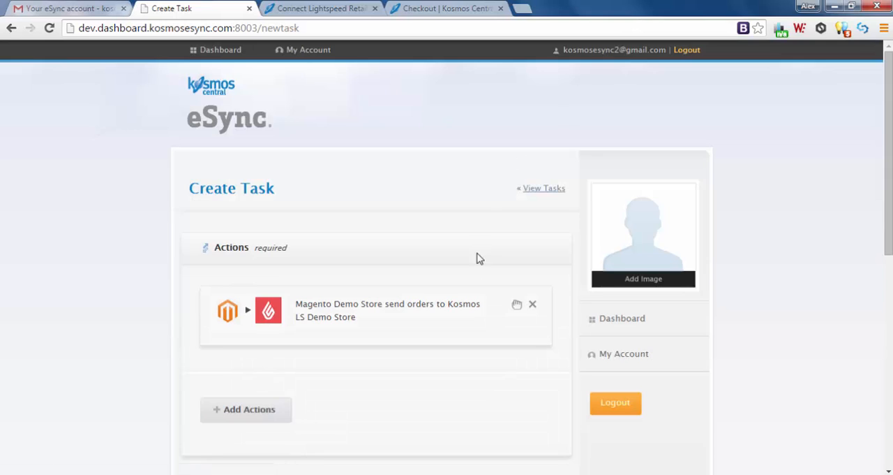
# Name the order task "Download Magento Orders" and save it without a schedule.
pyautogui.scroll(-2, 476, 262)
pyautogui.scroll(-3, 477, 272)
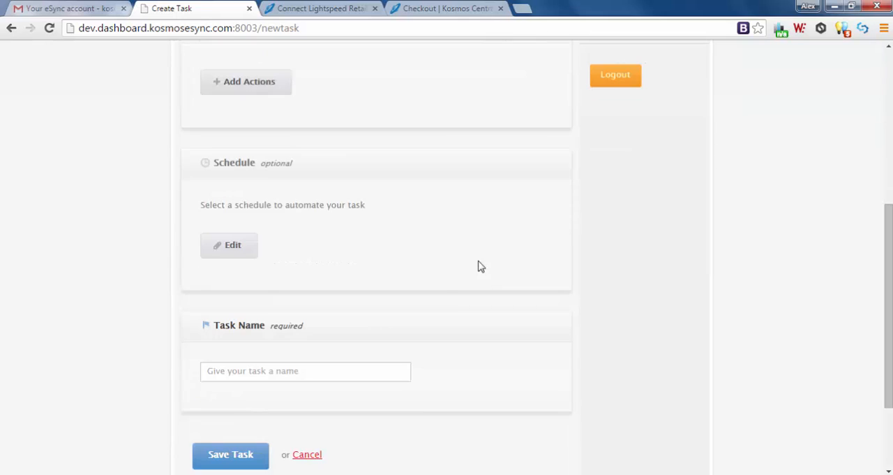
pyautogui.click(242, 368)
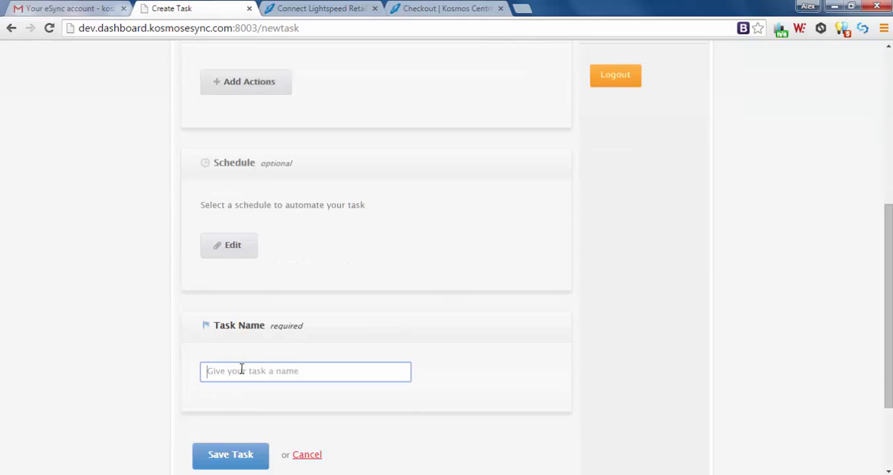
pyautogui.write('Downlo')
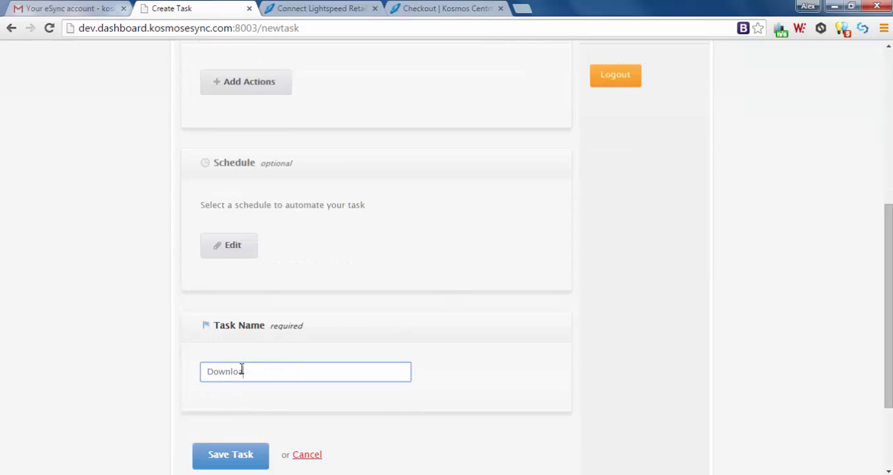
pyautogui.write('ad Magento Orders')
pyautogui.click(243, 454)
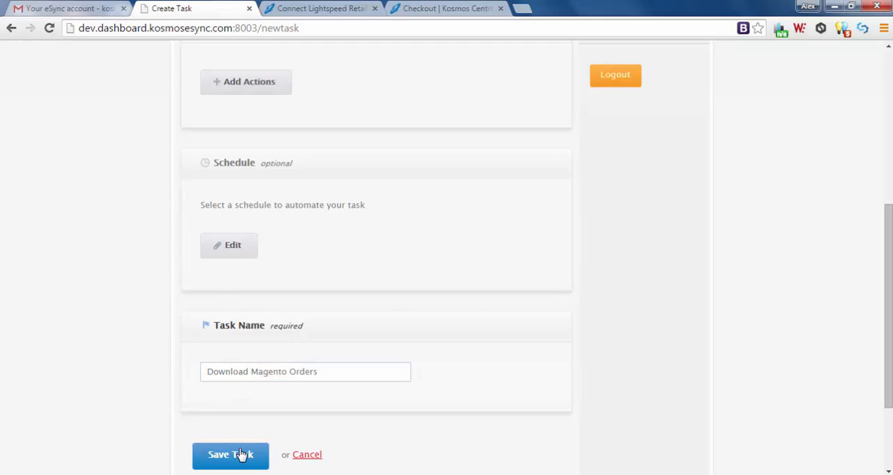
# Run the "Update Matrix and Standard Products" task, and open the Magento demo site from the eSync account email in Gmail.
pyautogui.scroll(-2, 442, 329)
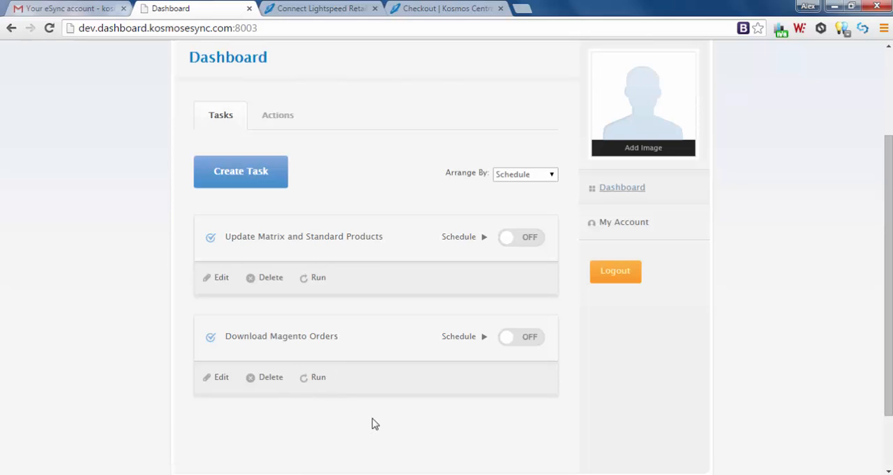
pyautogui.click(318, 278)
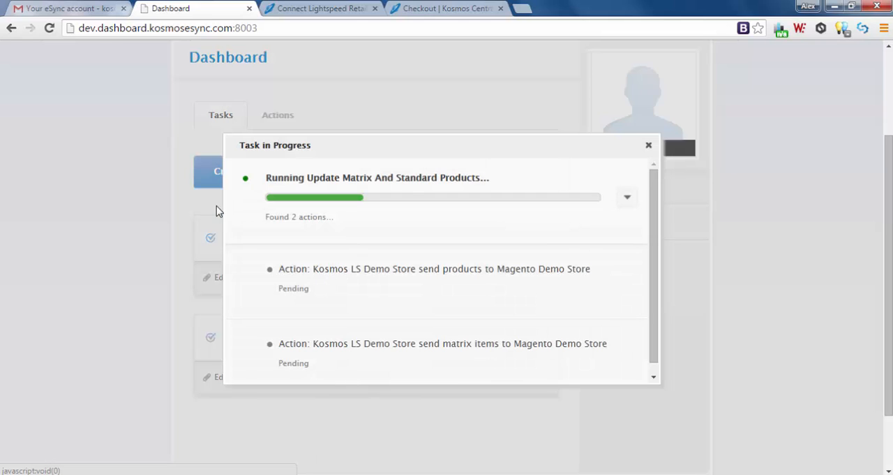
pyautogui.click(88, 11)
pyautogui.scroll(-2, 286, 268)
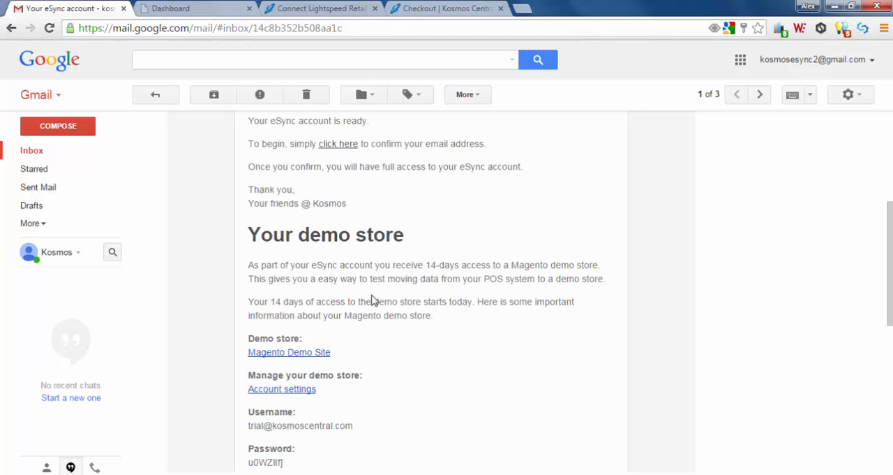
pyautogui.click(301, 354)
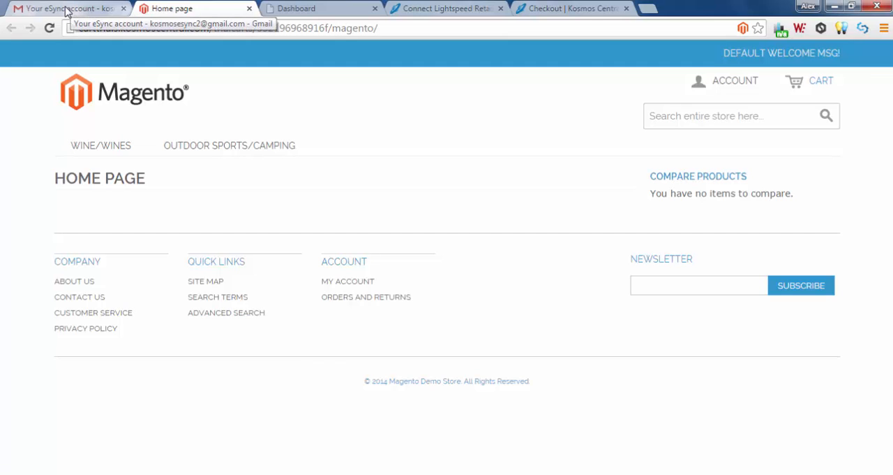
# Copy the demo store password from the eSync account email in Gmail, and open the store's account settings link.
pyautogui.click(66, 9)
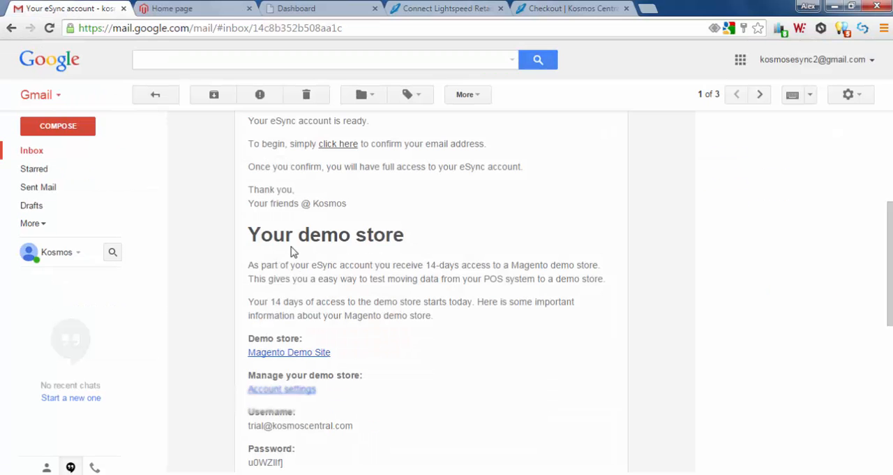
pyautogui.scroll(-1, 295, 252)
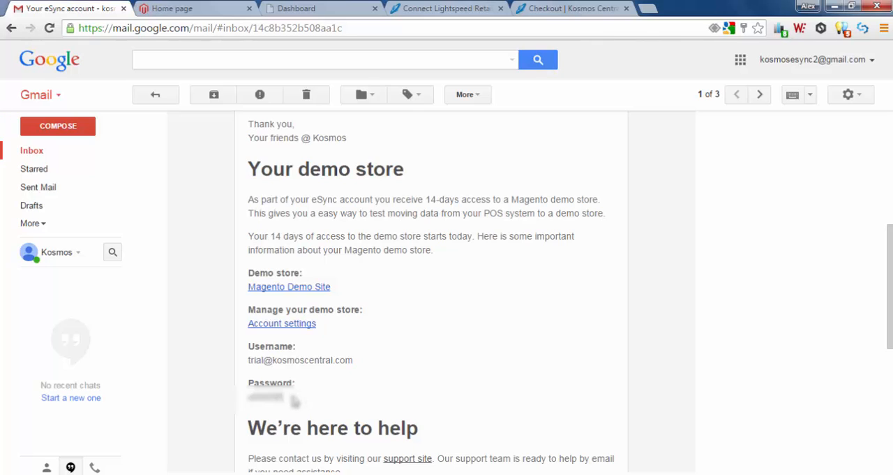
pyautogui.moveTo(296, 399); pyautogui.dragTo(249, 397)
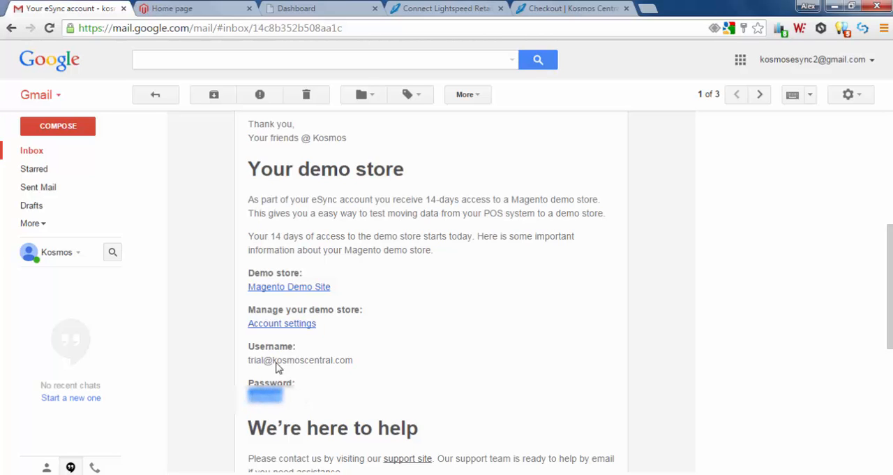
pyautogui.click(279, 324)
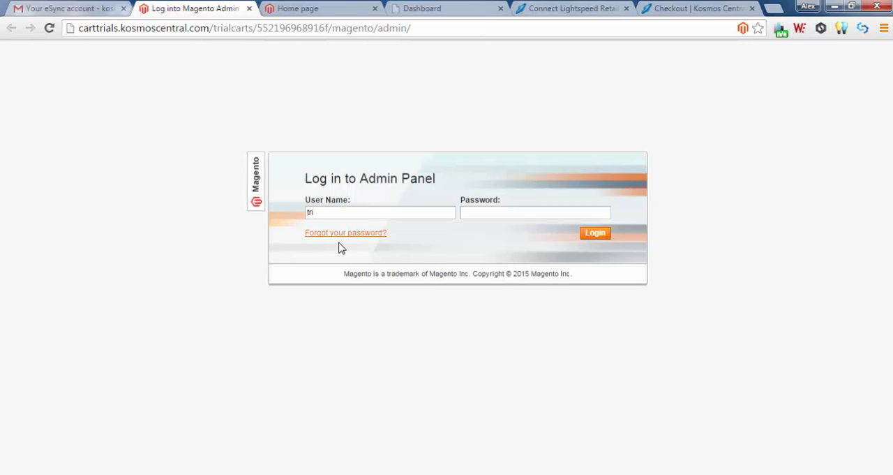
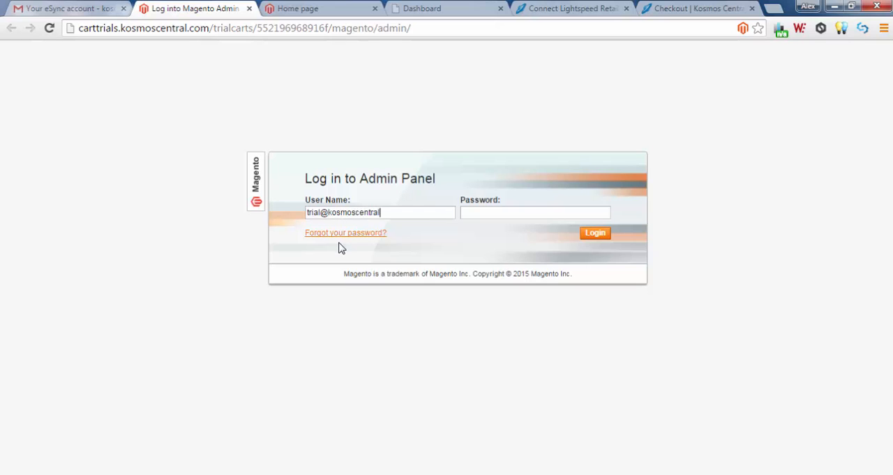
# Log in to the Magento admin panel with the trial user name and the demo store password.
pyautogui.press('Tab')
pyautogui.click(595, 234)
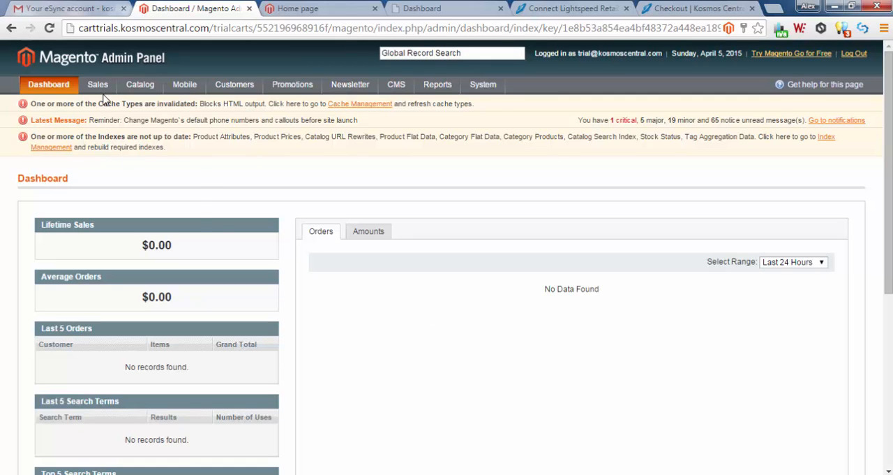
# Open the Manage Products page of the Magento catalog and check the total number of product records.
pyautogui.moveTo(102, 88)
pyautogui.moveTo(140, 85)
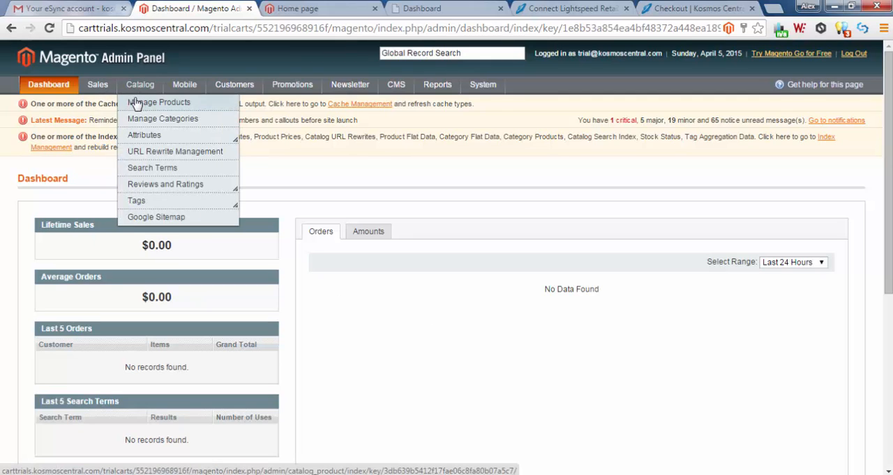
pyautogui.click(134, 101)
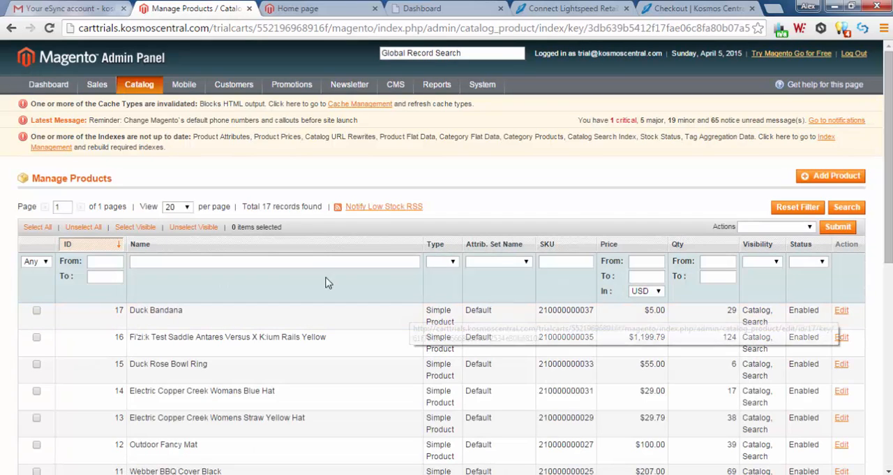
pyautogui.moveTo(261, 206); pyautogui.dragTo(243, 206)
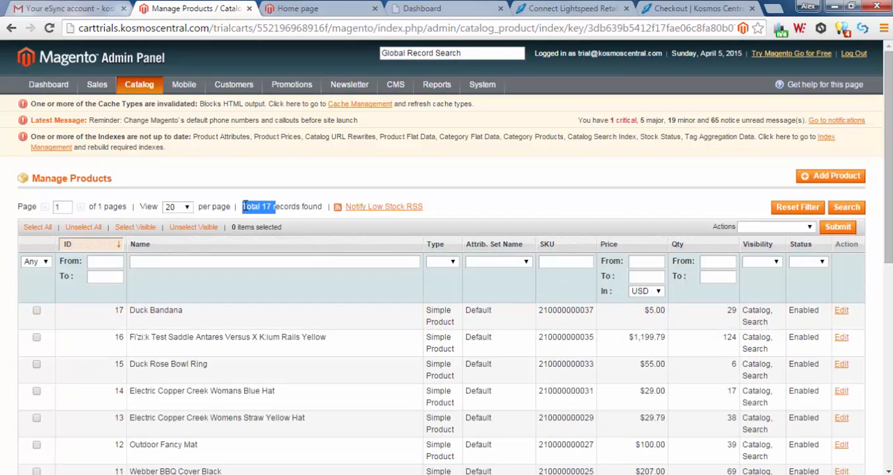
# Check the running task's progress in the eSync dashboard, then reload Magento's product list and check its record total.
pyautogui.click(448, 12)
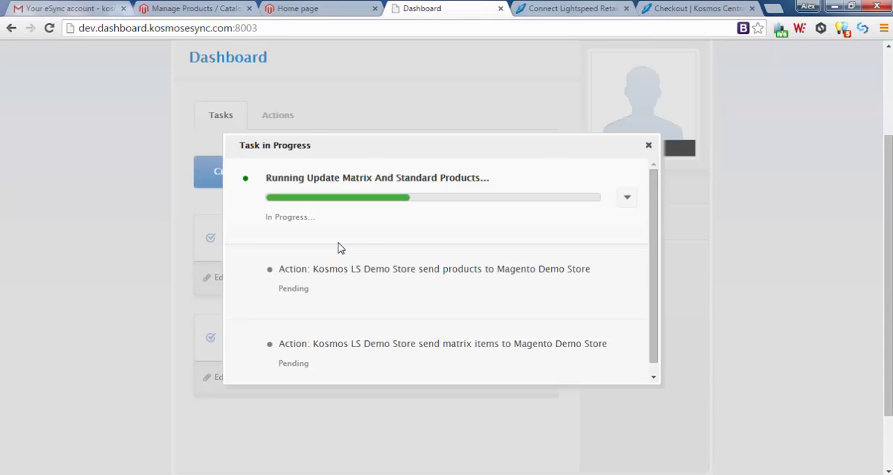
pyautogui.click(213, 11)
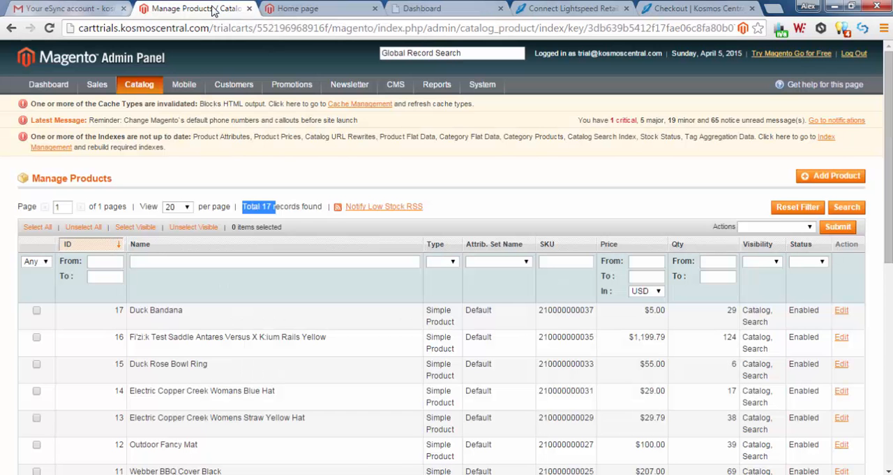
pyautogui.click(51, 28)
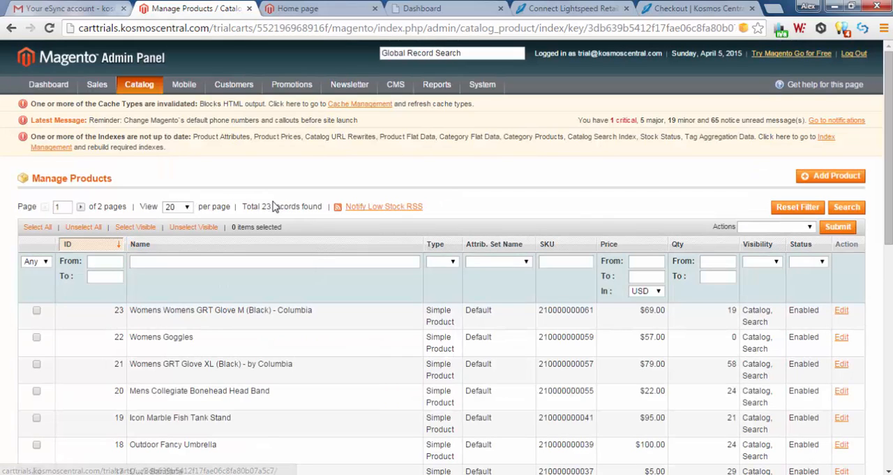
pyautogui.doubleClick(266, 206)
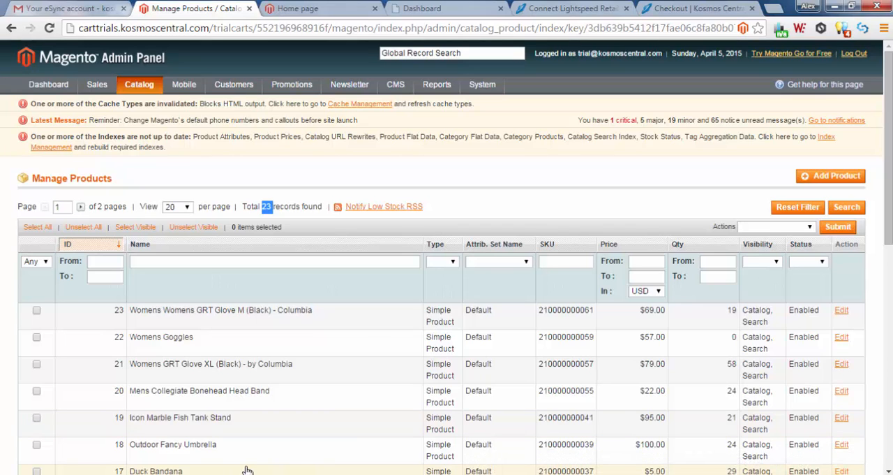
# Close the task progress window in the eSync dashboard, review Magento's reloaded product list, and return to the dashboard.
pyautogui.click(451, 10)
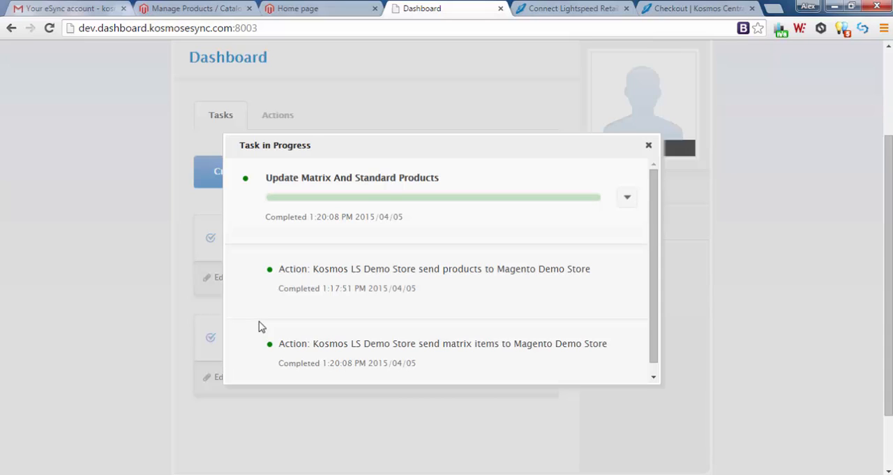
pyautogui.click(649, 145)
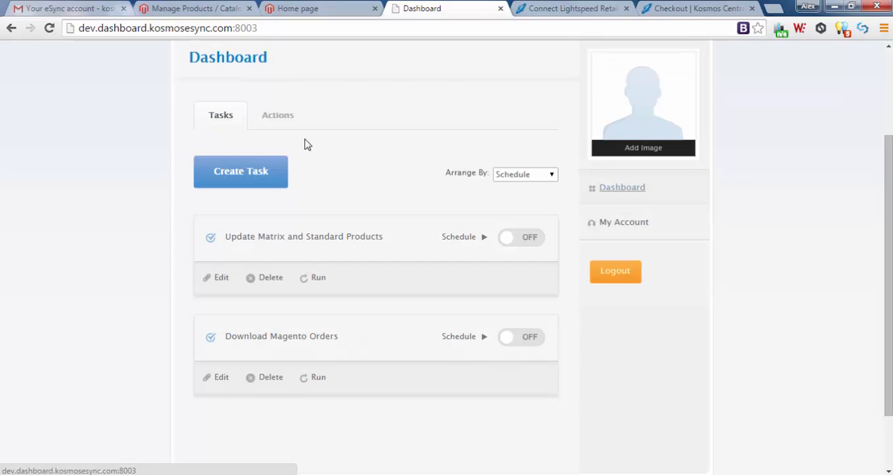
pyautogui.click(209, 8)
pyautogui.click(49, 28)
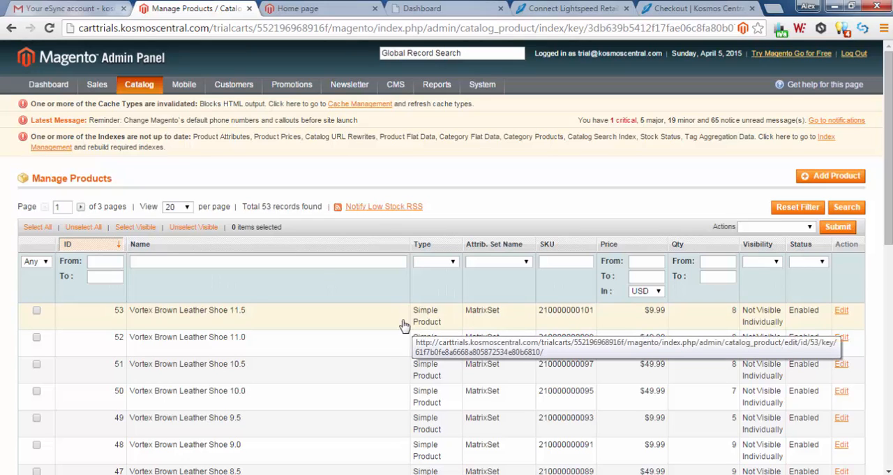
pyautogui.click(424, 10)
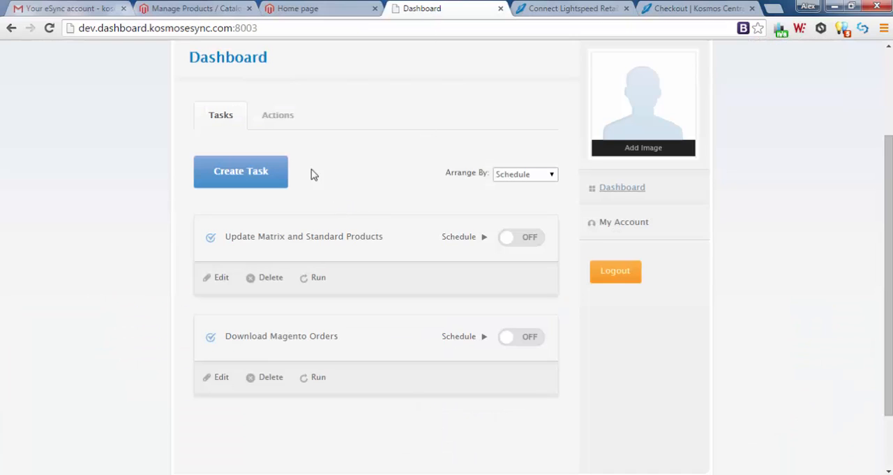
# Start creating a new eSync action with Lightspeed's Kosmos LS Demo Store as the first connection.
pyautogui.click(282, 117)
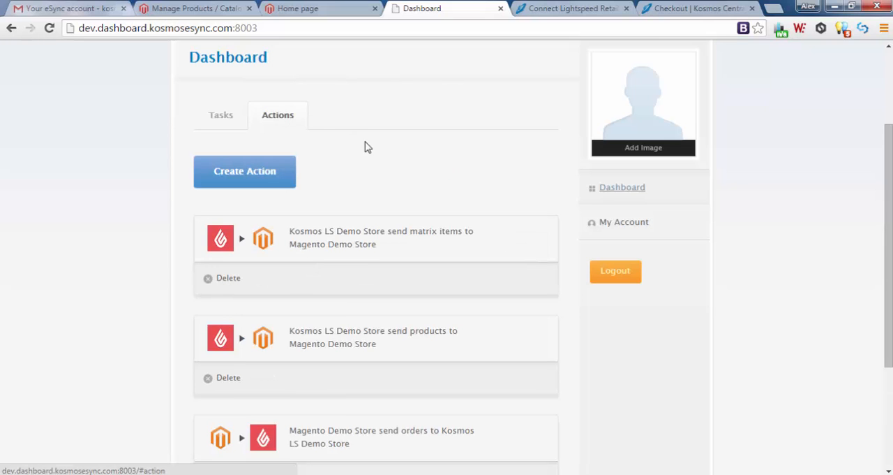
pyautogui.click(245, 177)
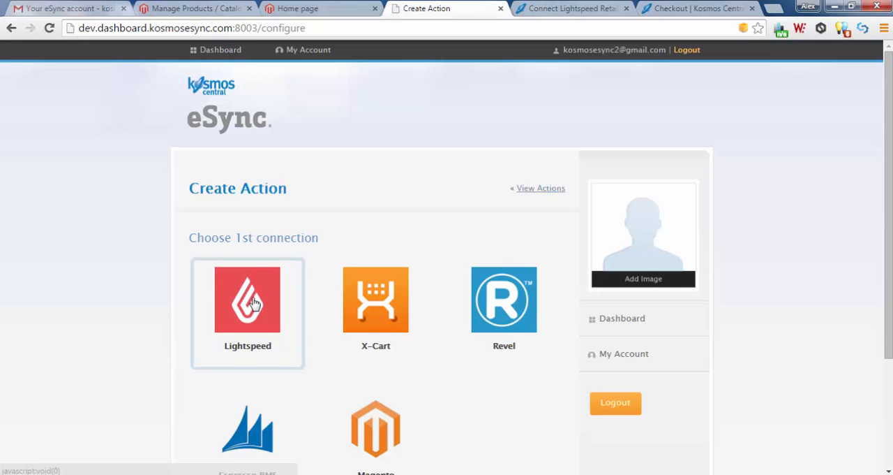
pyautogui.click(253, 302)
pyautogui.scroll(-1, 318, 282)
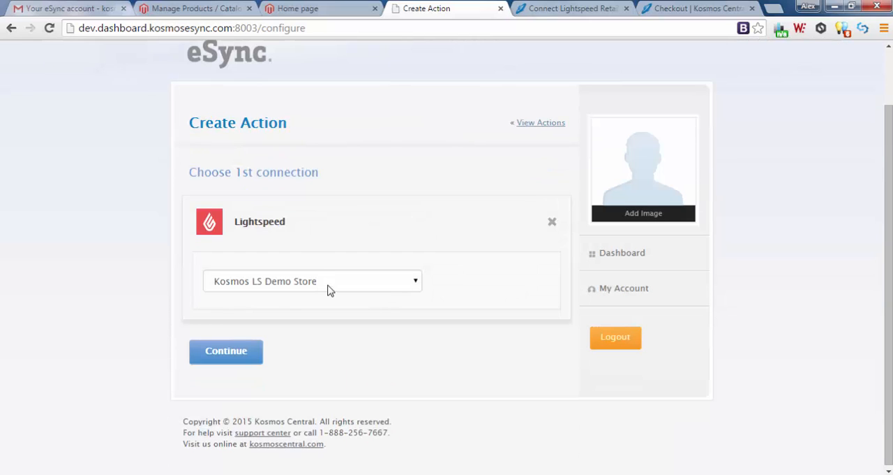
pyautogui.click(233, 353)
pyautogui.scroll(-2, 186, 345)
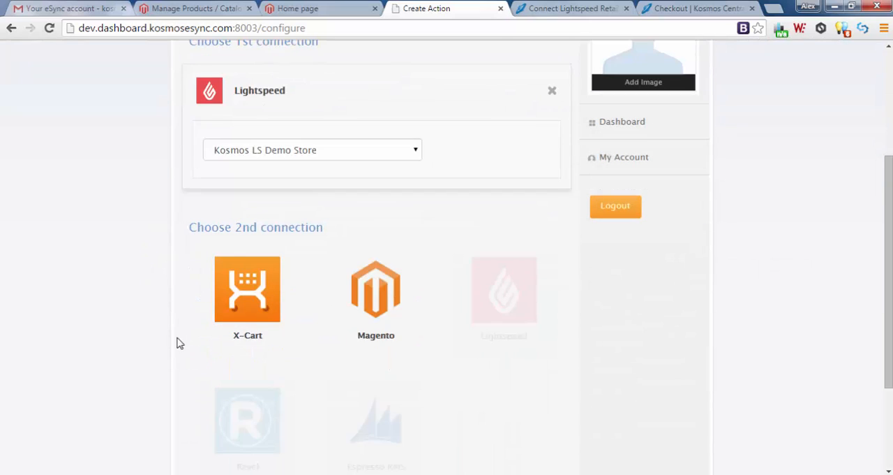
pyautogui.click(376, 302)
pyautogui.click(346, 335)
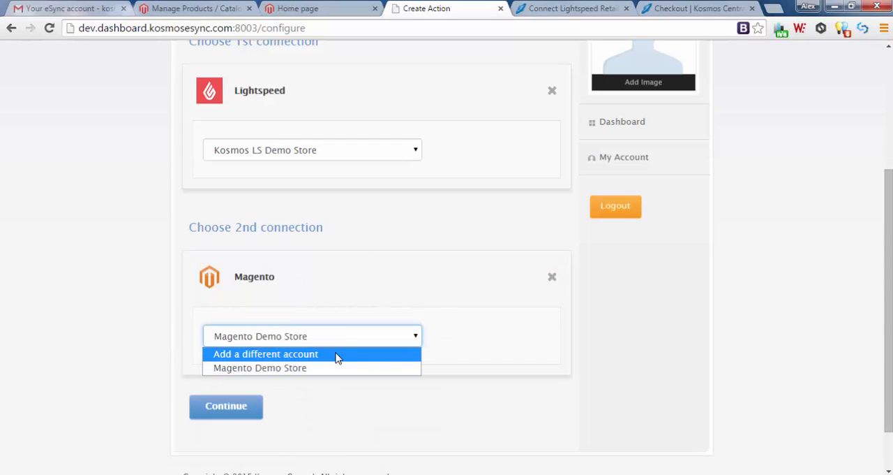
pyautogui.click(337, 355)
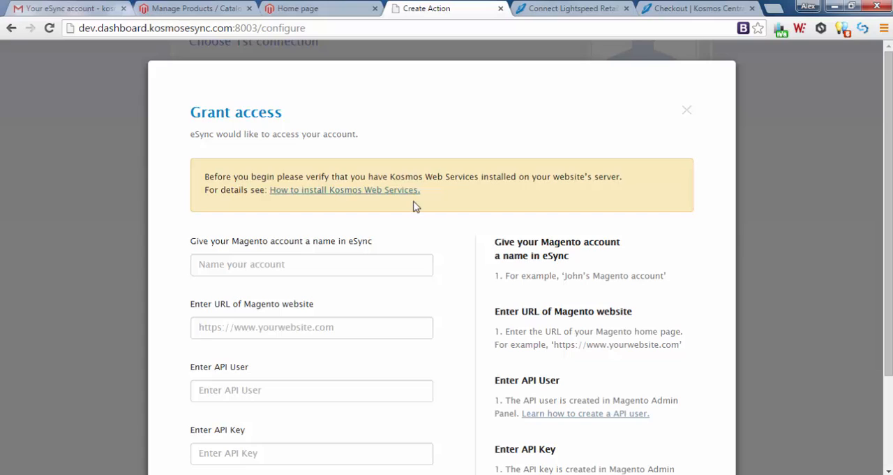
pyautogui.click(297, 264)
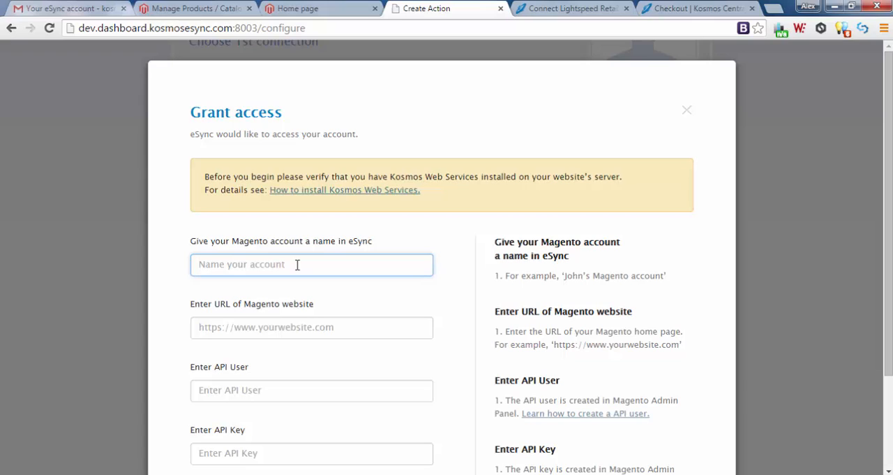
pyautogui.write('Magento Live Cart')
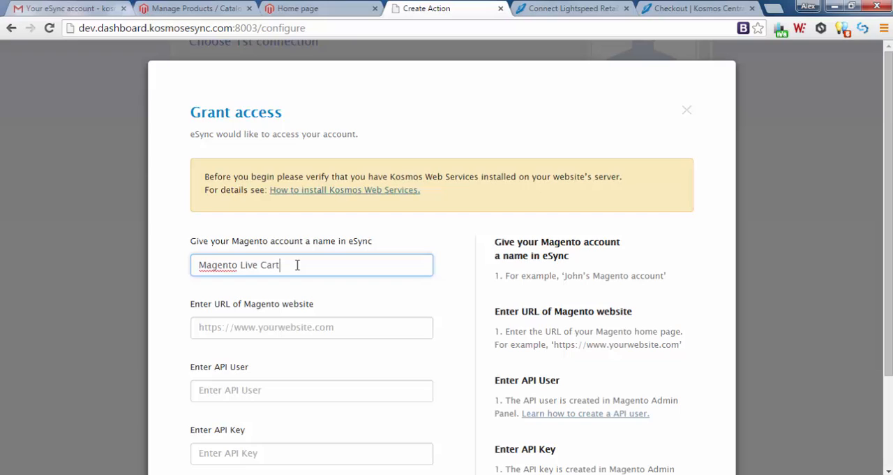
pyautogui.click(353, 327)
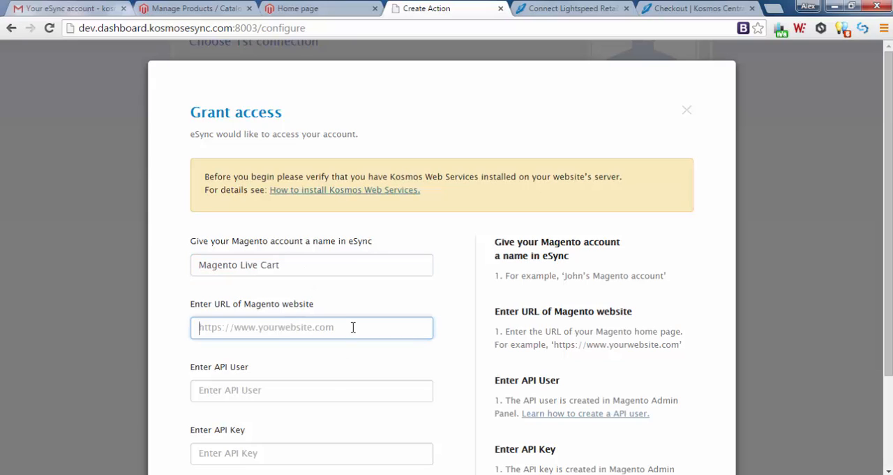
pyautogui.write('http://magentodemo19x.kosmoscentral.com/')
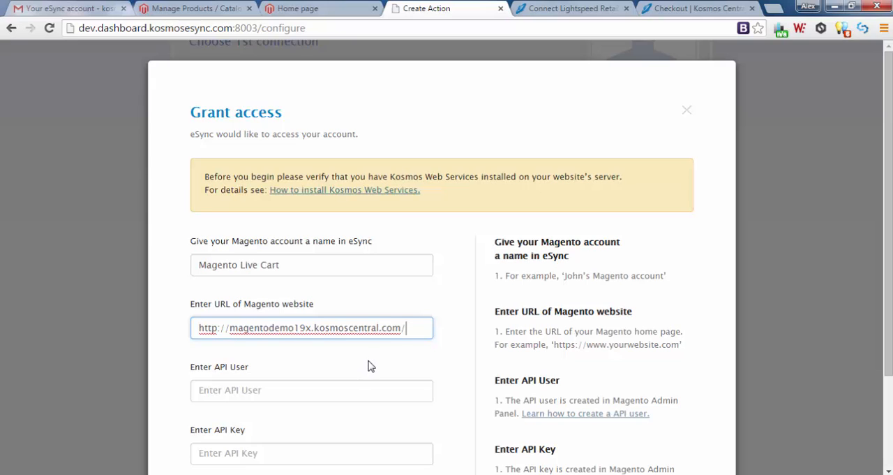
pyautogui.press('BackSpace')
# Enter KosmoseSync as the API user, fill in the API key, and grant eSync access to the Magento account.
pyautogui.click(254, 389)
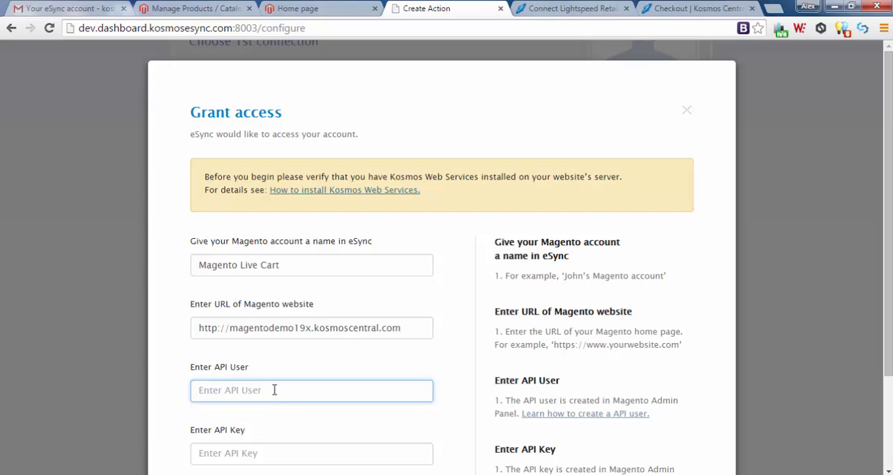
pyautogui.scroll(-1, 271, 389)
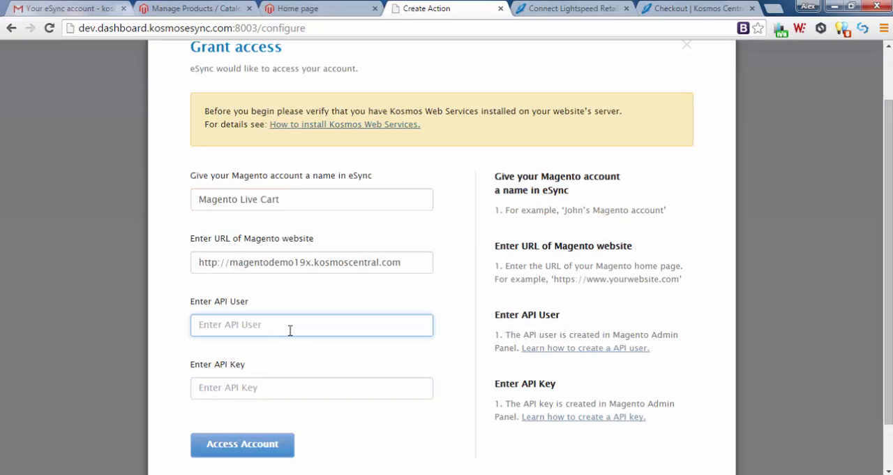
pyautogui.write('KosmoseSync')
pyautogui.press('Tab')
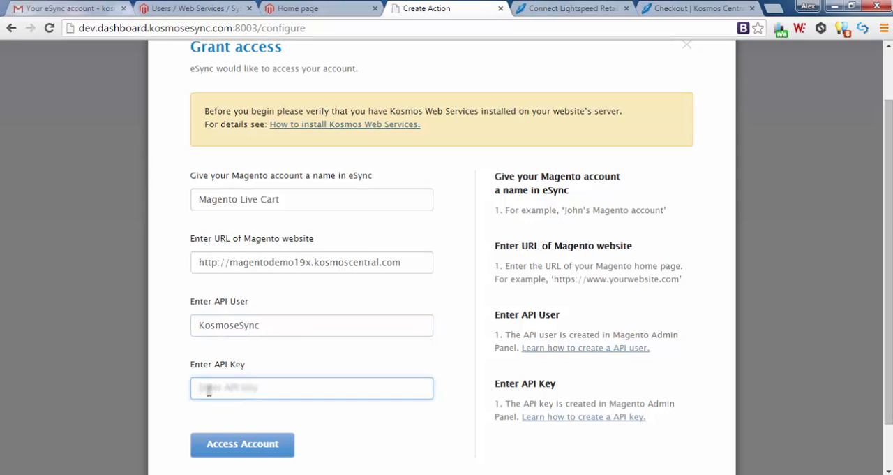
pyautogui.write('ko')
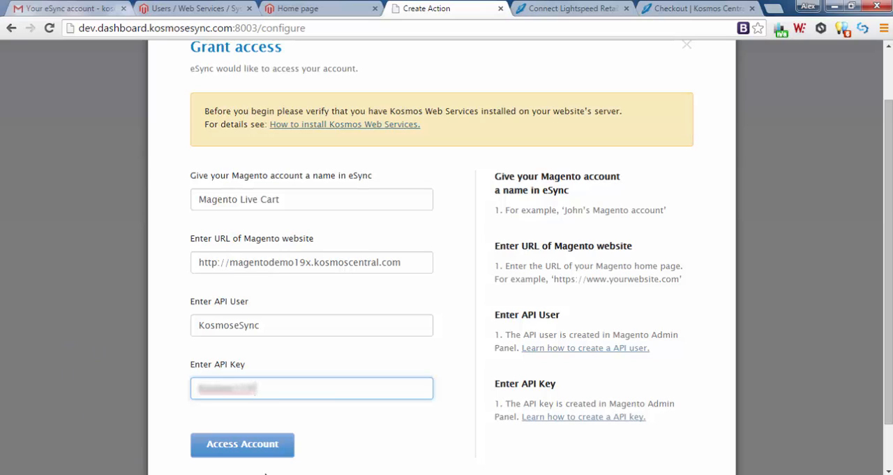
pyautogui.click(244, 447)
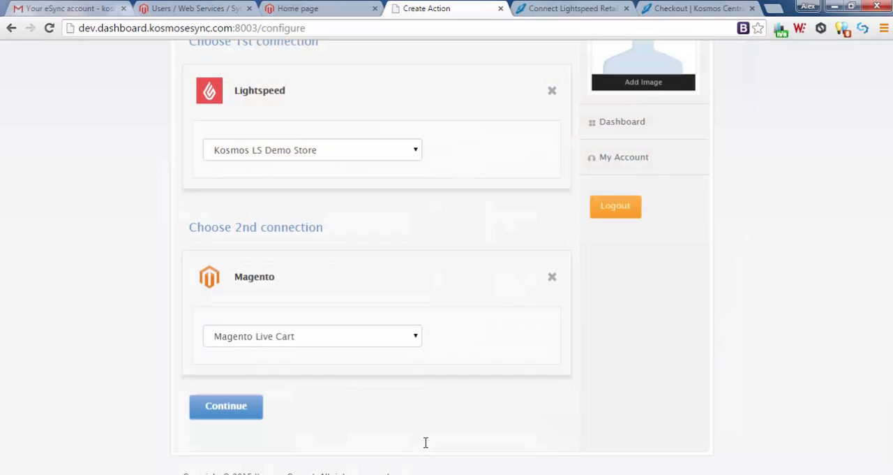
# Set the action to Lightspeed send products to Magento, with all product data since 04/03/2015, and save it under the suggested name.
pyautogui.click(220, 413)
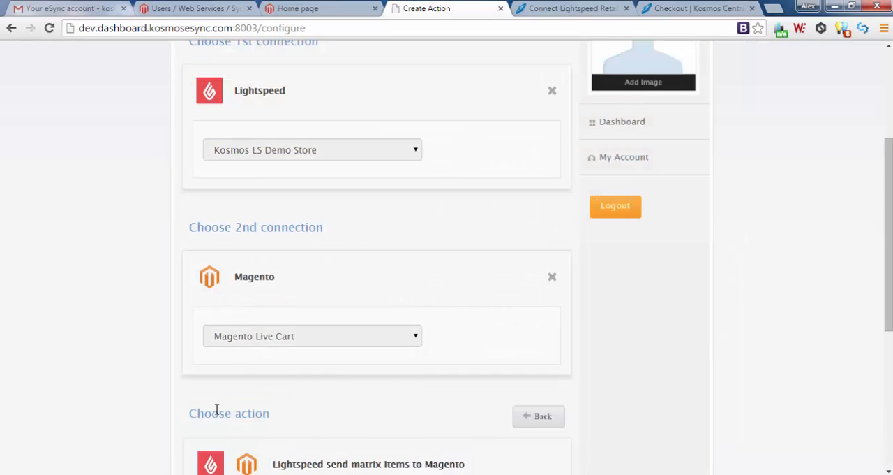
pyautogui.scroll(-1, 209, 402)
pyautogui.scroll(-2, 199, 394)
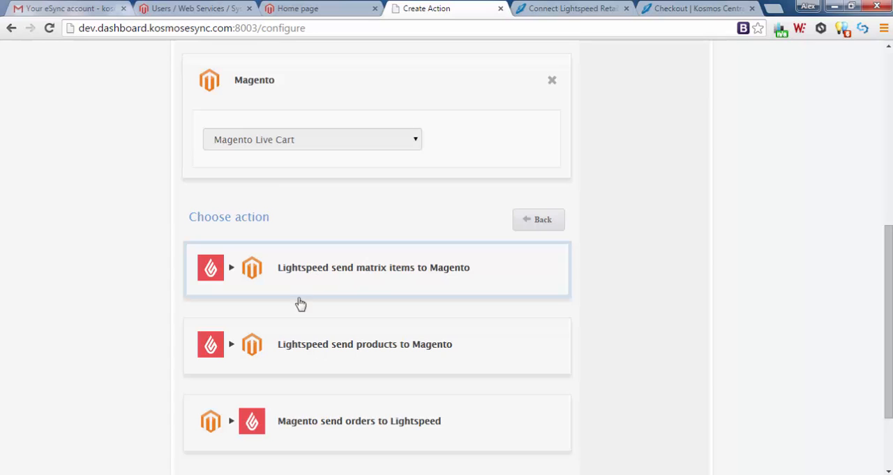
pyautogui.click(300, 343)
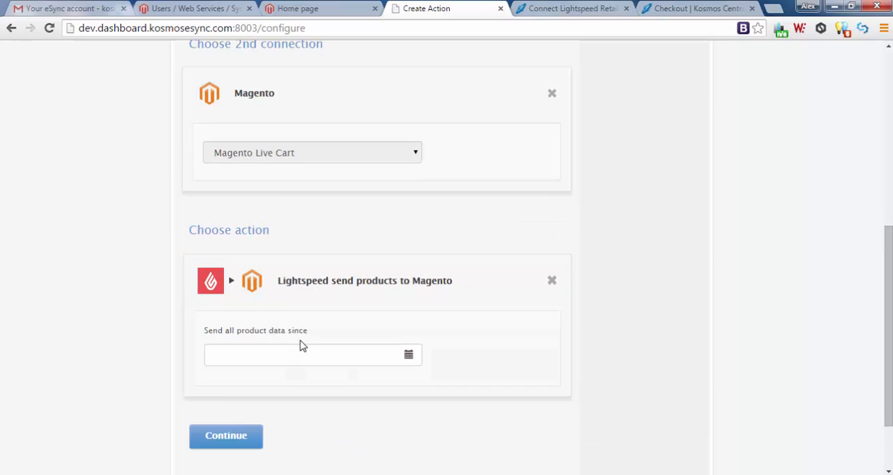
pyautogui.click(409, 356)
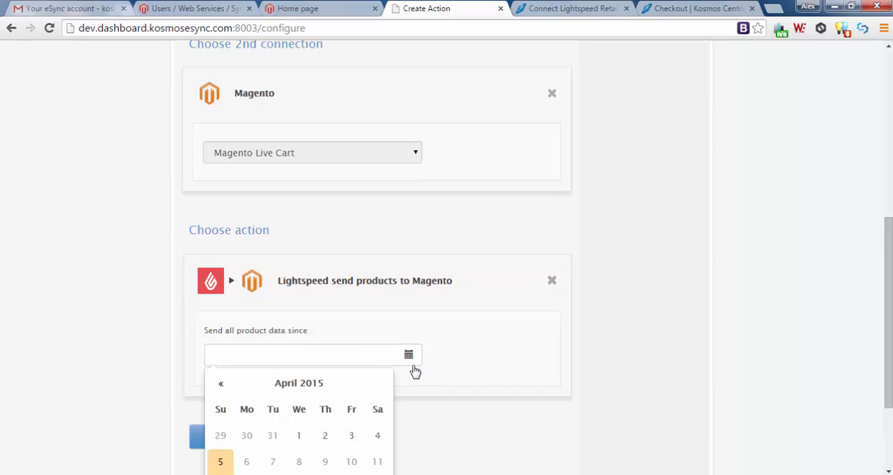
pyautogui.scroll(-1, 413, 370)
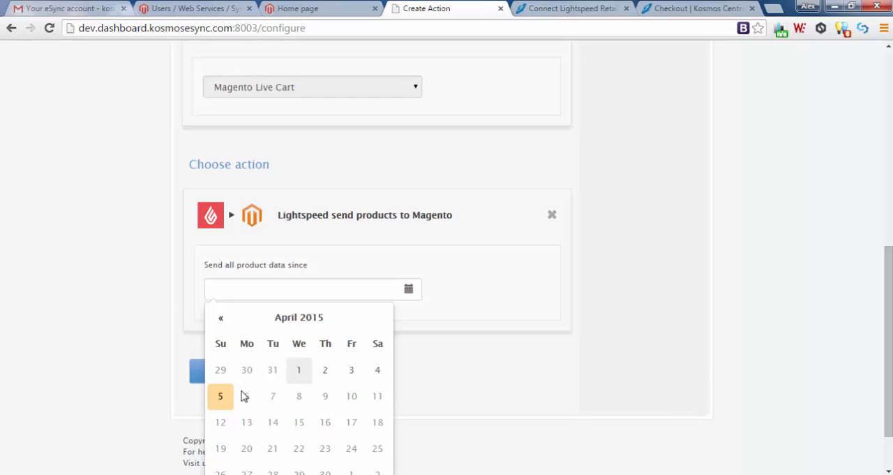
pyautogui.click(352, 370)
pyautogui.click(235, 377)
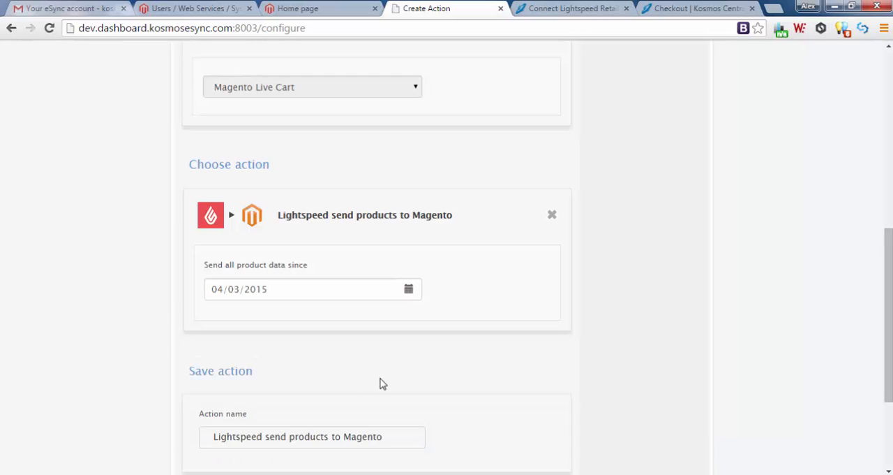
pyautogui.scroll(-3, 381, 383)
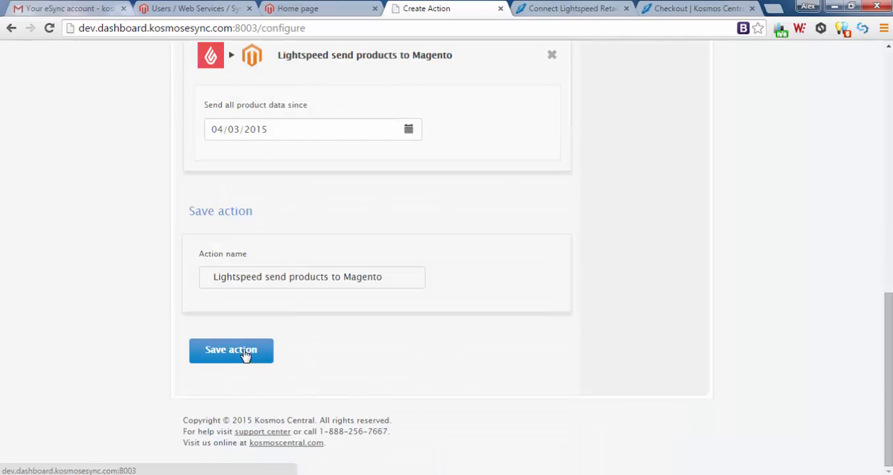
pyautogui.click(233, 352)
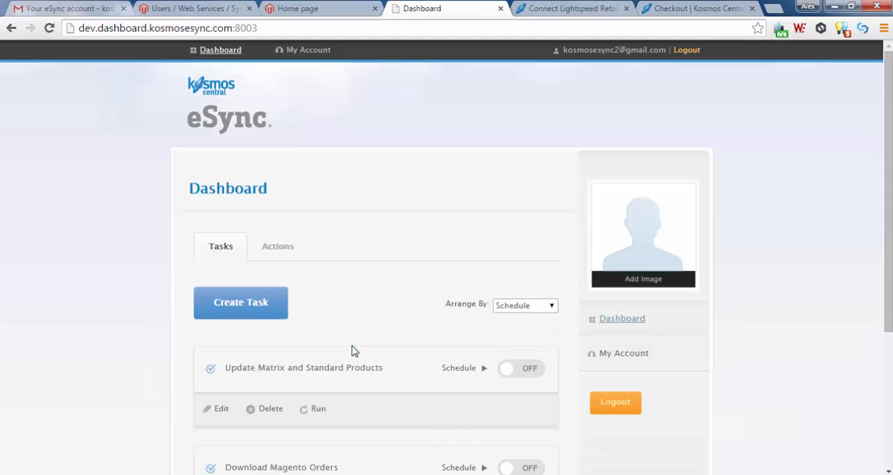
# Create a new task and add the action that sends Kosmos LS Demo Store products to Magento Live Cart.
pyautogui.scroll(-2, 377, 355)
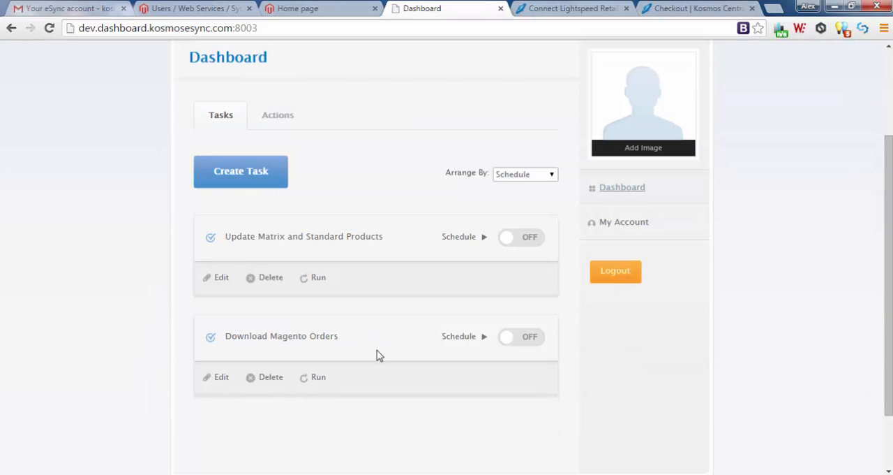
pyautogui.click(239, 180)
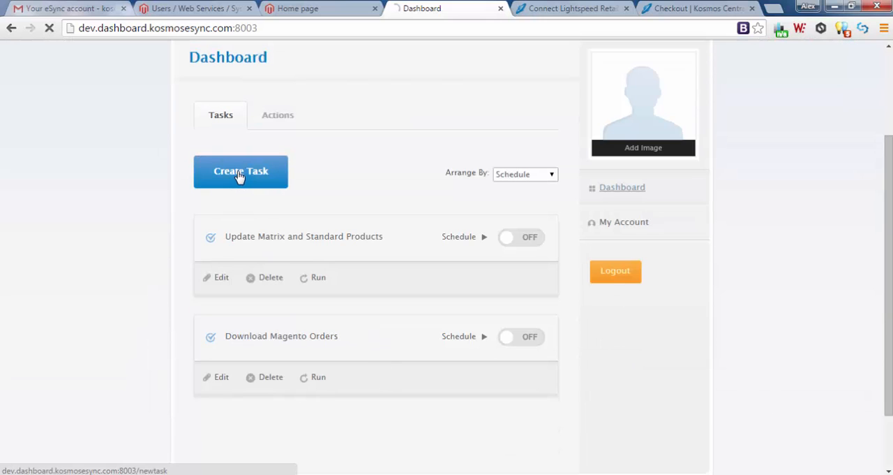
pyautogui.click(250, 336)
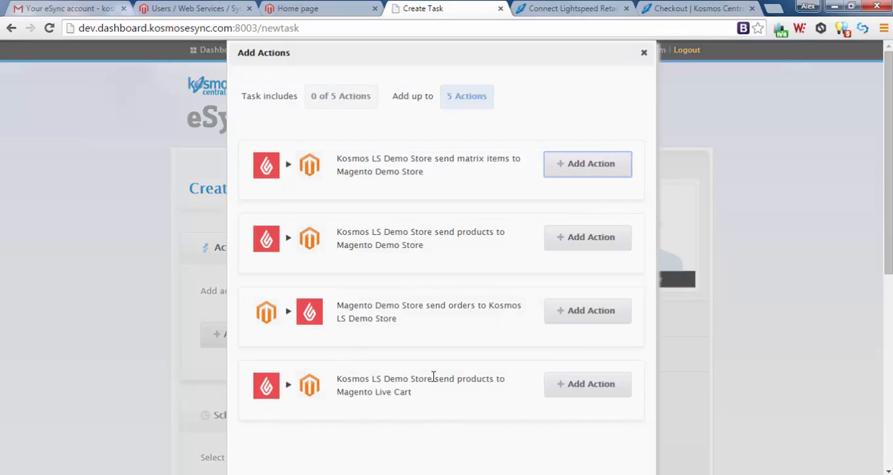
pyautogui.click(580, 386)
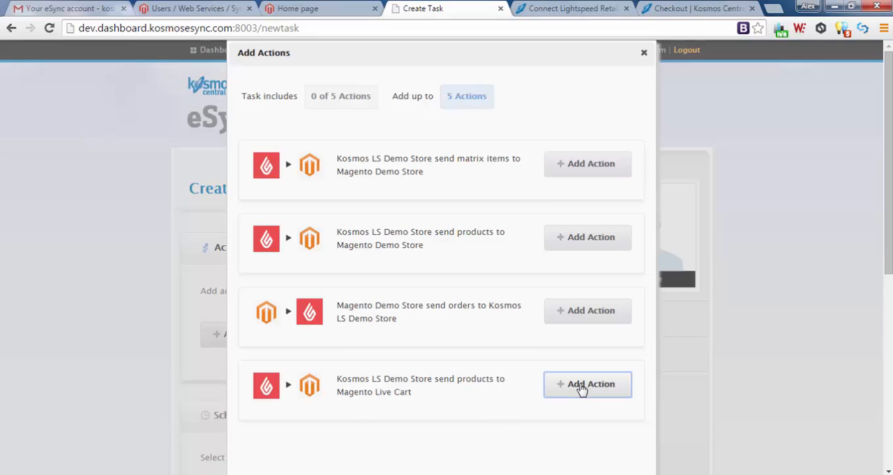
pyautogui.click(644, 52)
# Save the task under the name Update Simple Products to Live Store and run it.
pyautogui.scroll(-4, 157, 359)
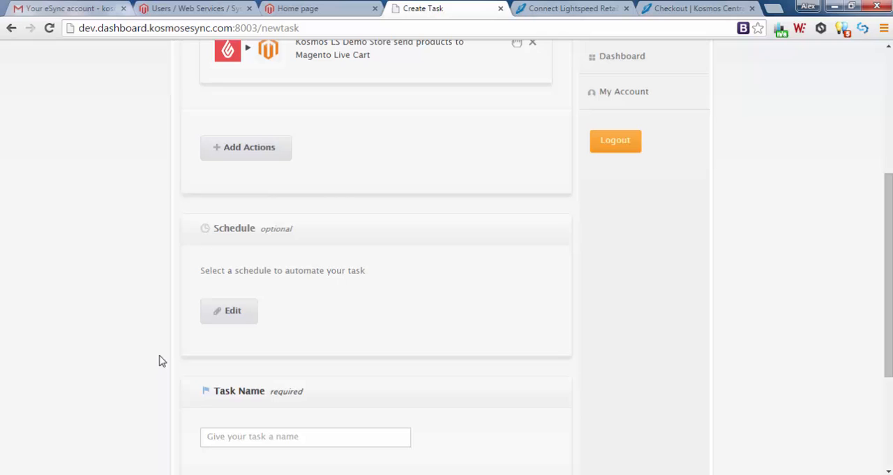
pyautogui.click(221, 436)
pyautogui.write('Up')
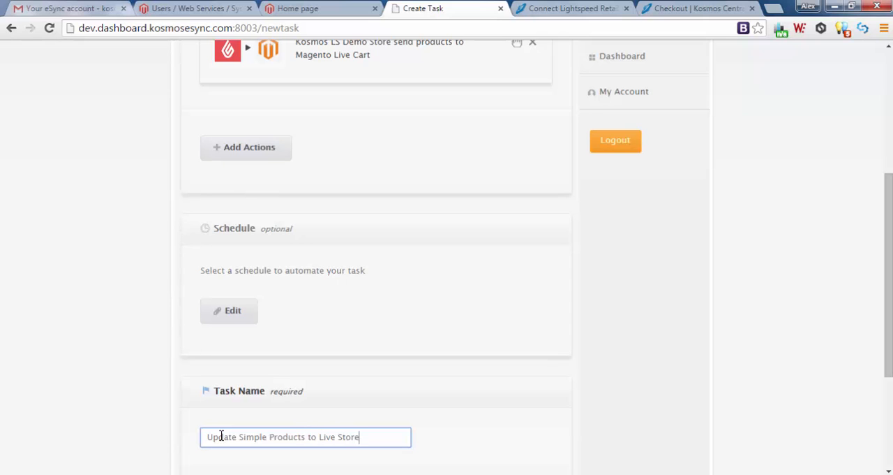
pyautogui.scroll(-3, 211, 435)
pyautogui.click(227, 342)
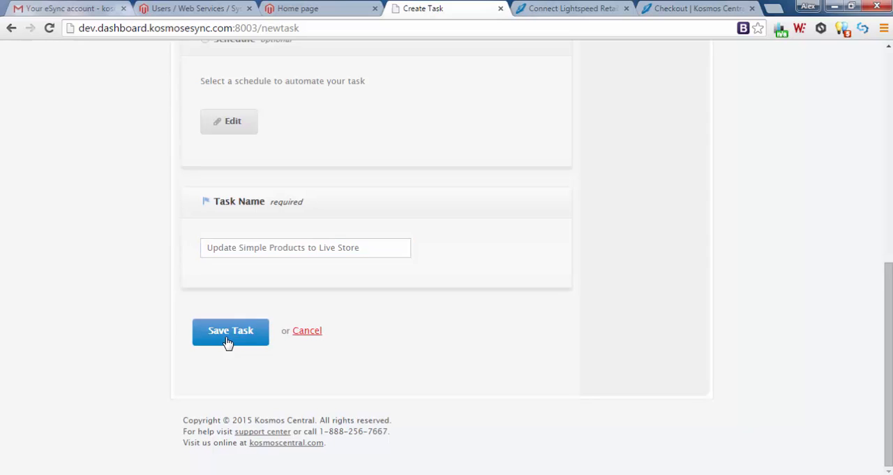
pyautogui.scroll(-3, 183, 352)
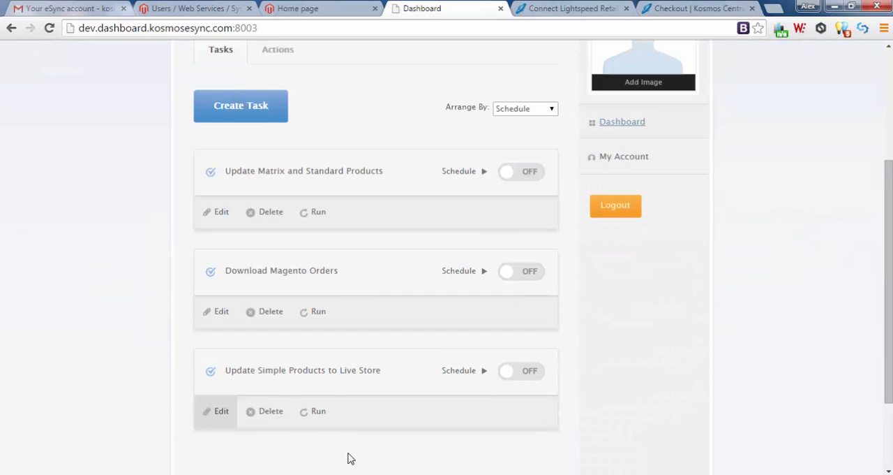
pyautogui.click(317, 413)
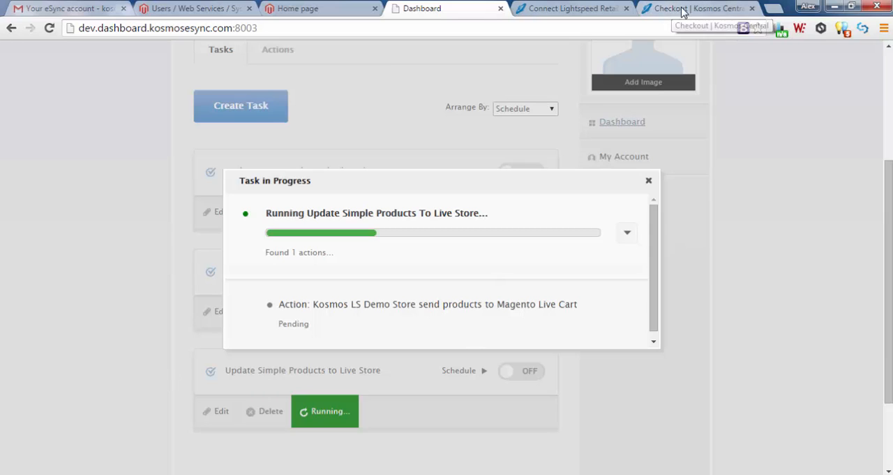
# Open the Magento admin site at magentodemo19x.kosmoscentral.com in a new browser tab and go to its Manage Products list.
pyautogui.click(775, 9)
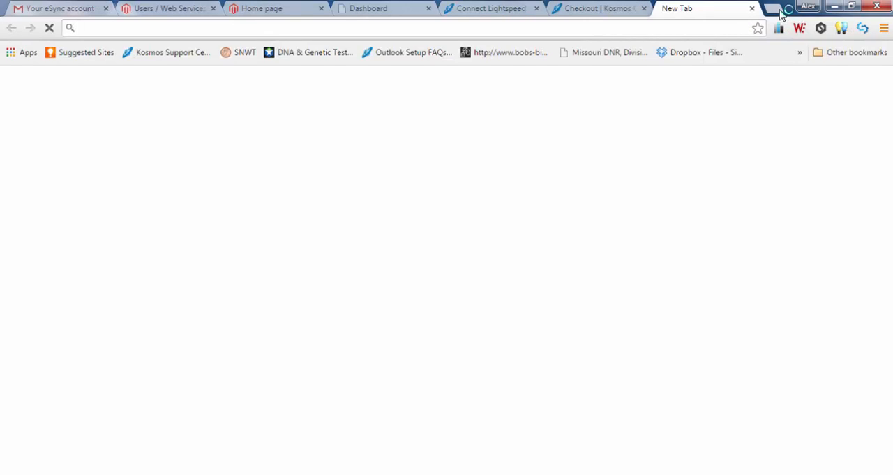
pyautogui.write('http://magentodemo19x.kosmoscentral.com/')
pyautogui.write('admin')
pyautogui.press('Return')
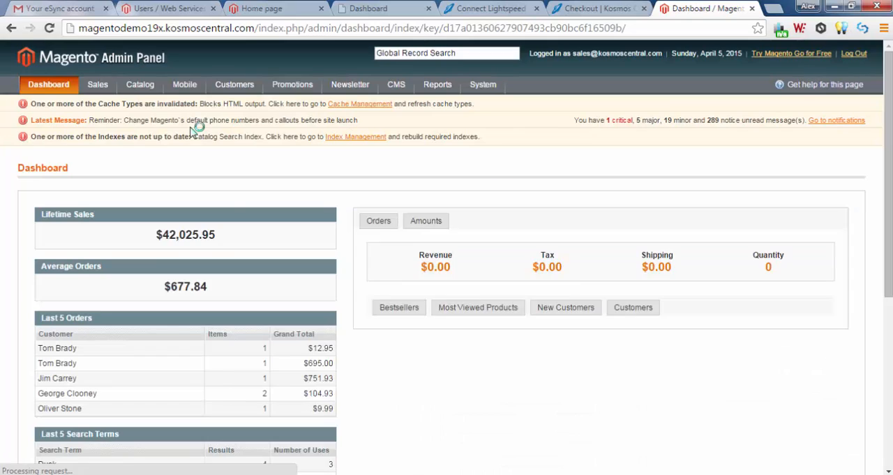
pyautogui.moveTo(129, 85)
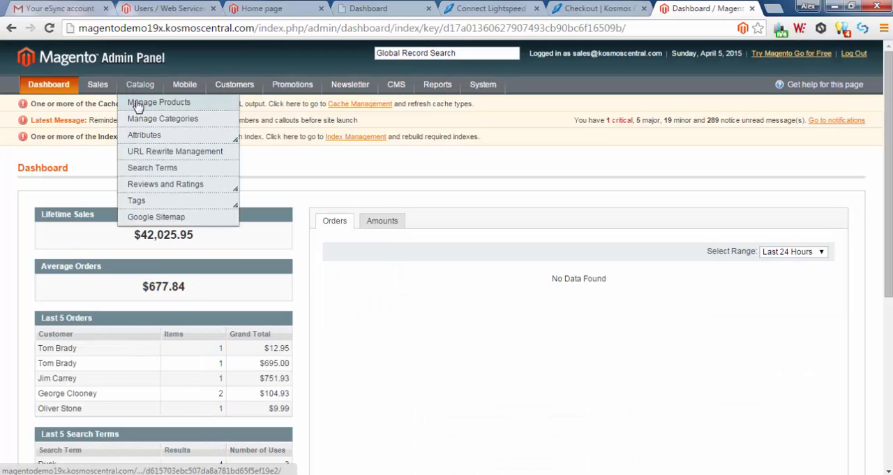
pyautogui.click(137, 105)
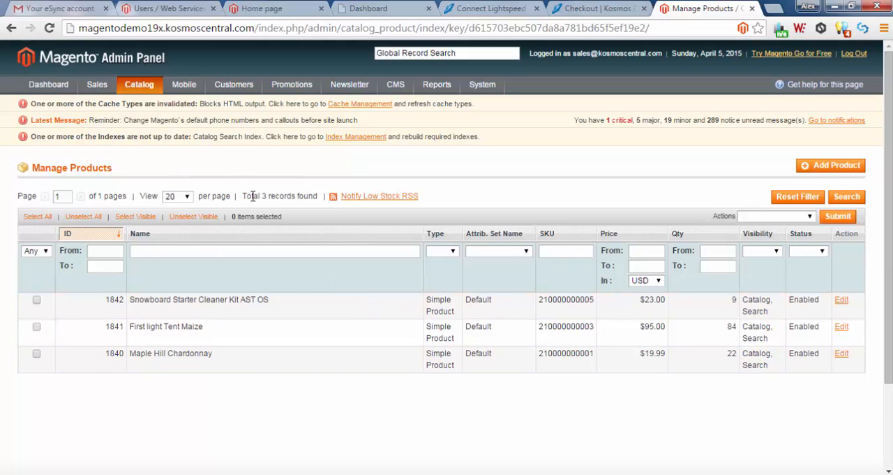
# Check the live store's total product record count against the eSync task progress, reloading the product list while the task runs.
pyautogui.moveTo(242, 195); pyautogui.dragTo(318, 196)
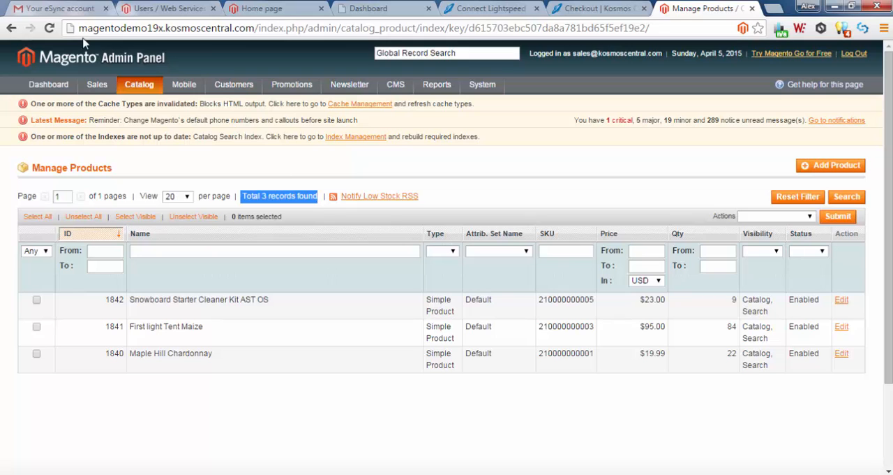
pyautogui.click(49, 30)
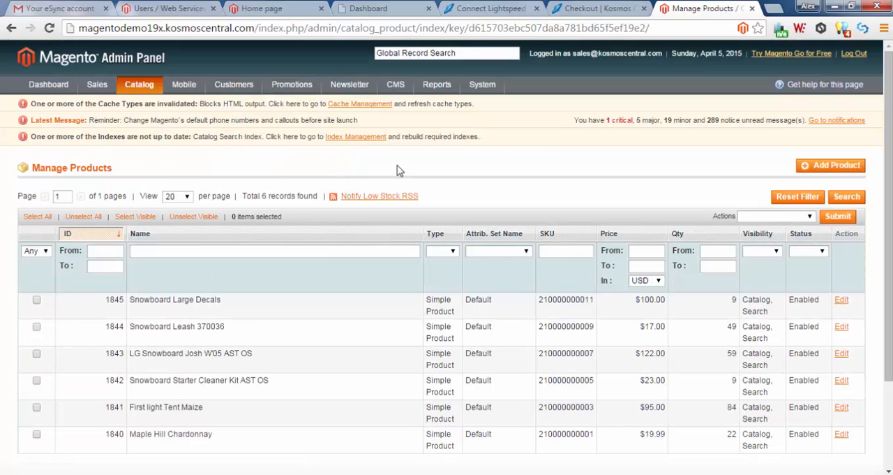
pyautogui.click(386, 9)
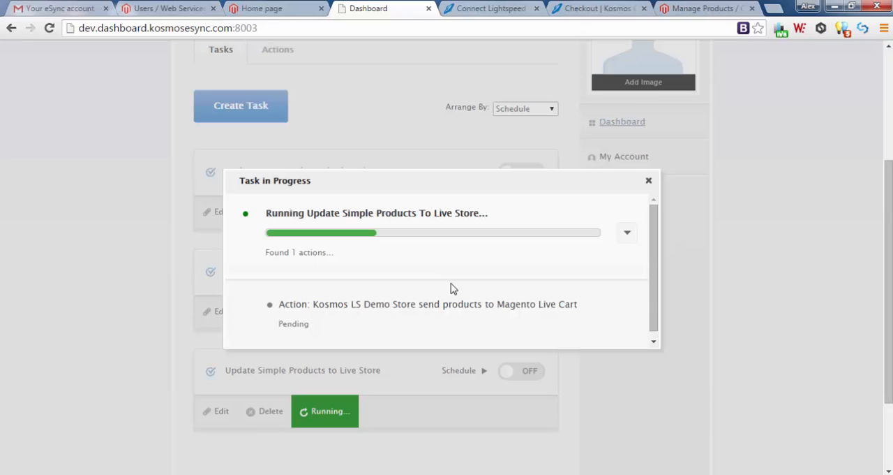
pyautogui.click(686, 9)
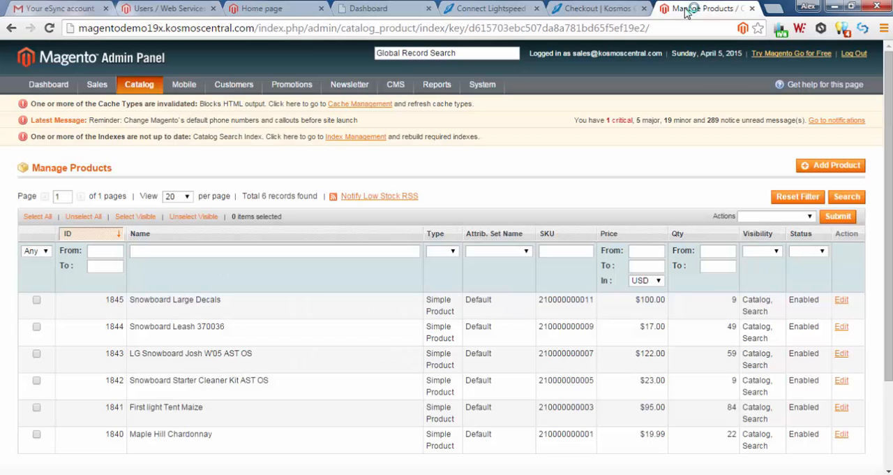
pyautogui.click(49, 28)
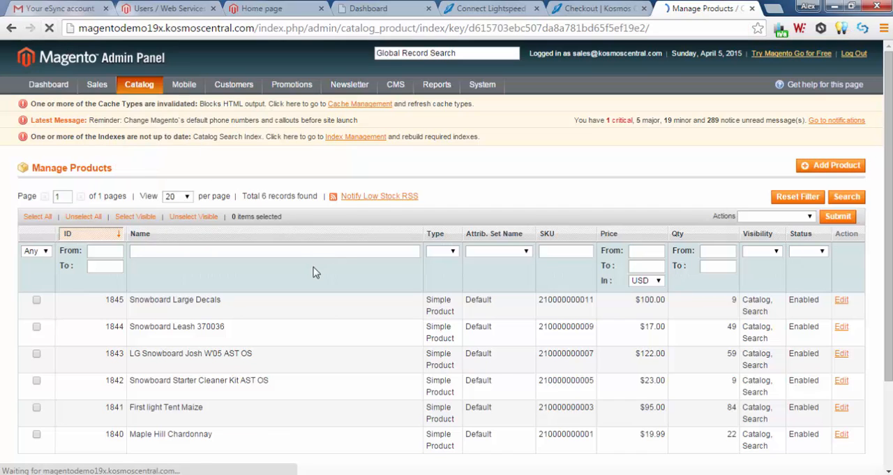
pyautogui.moveTo(278, 196); pyautogui.dragTo(265, 196)
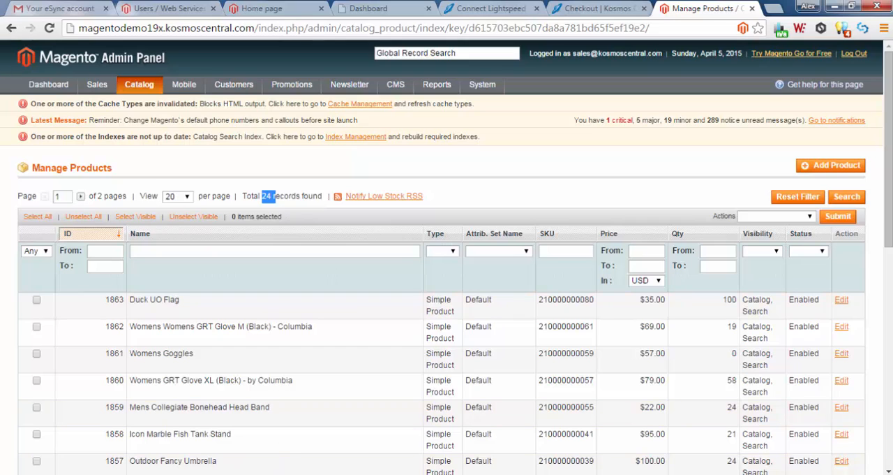
# Close the task progress window in the eSync dashboard and reload the live store's product list in Magento.
pyautogui.click(388, 9)
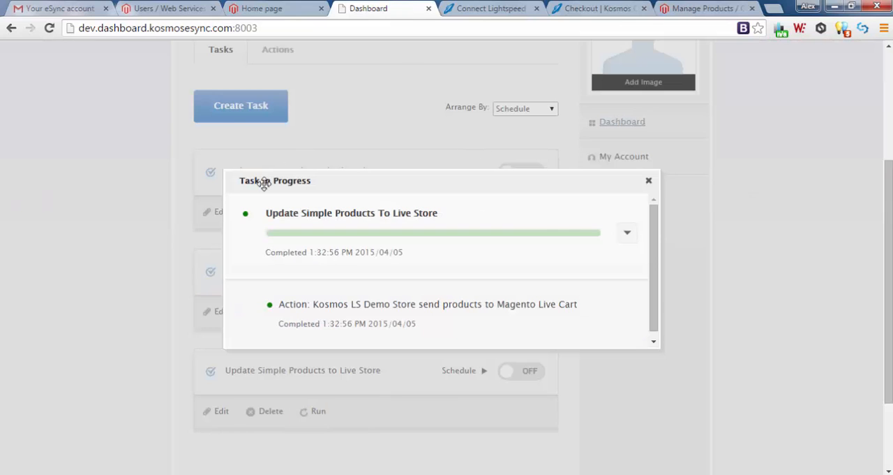
pyautogui.click(647, 181)
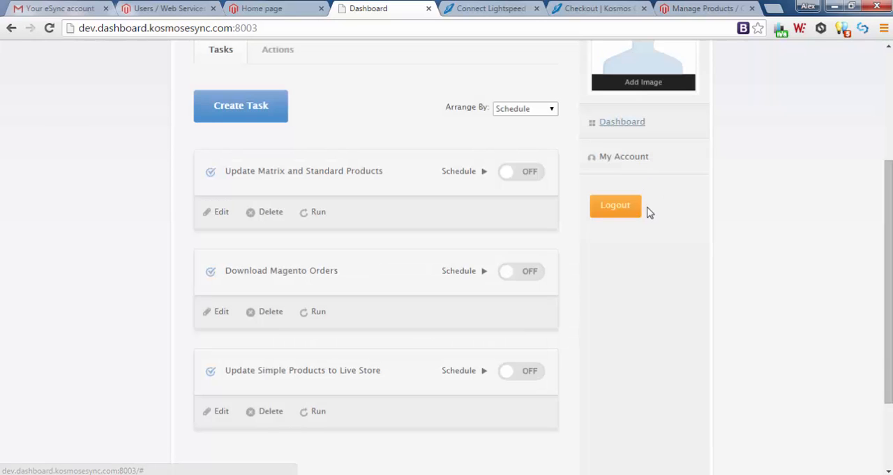
pyautogui.click(691, 10)
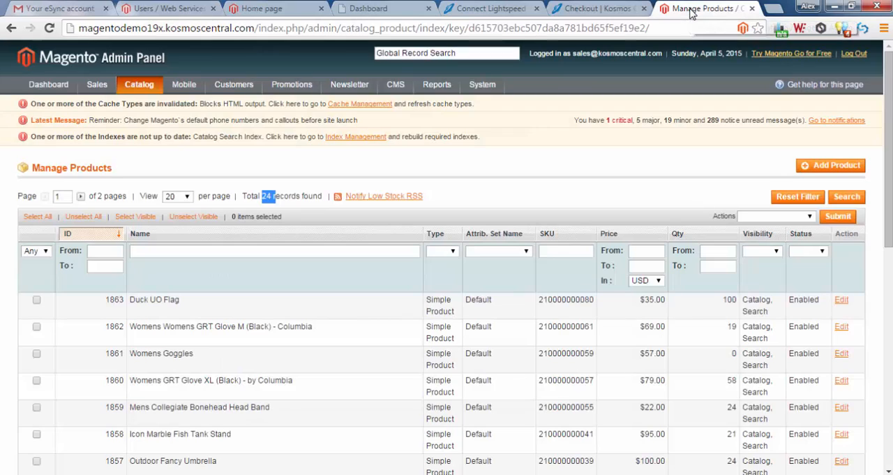
pyautogui.moveTo(257, 28); pyautogui.dragTo(57, 33)
pyautogui.click(48, 28)
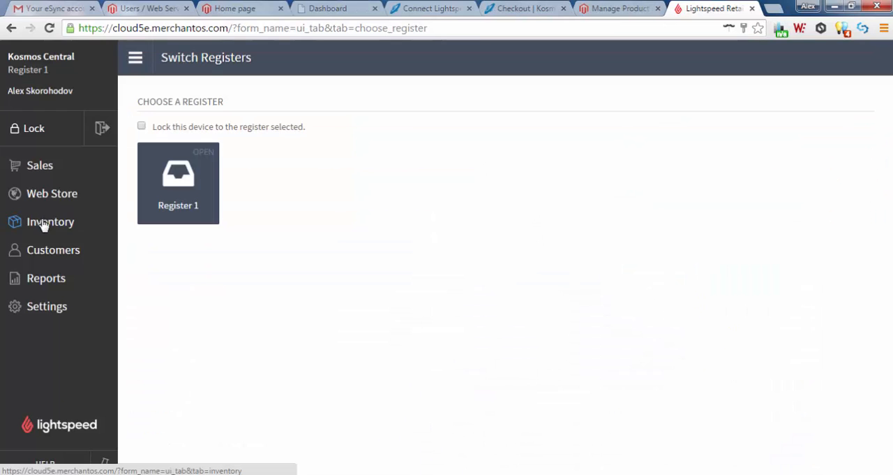
# Switch to Lightspeed, open the inventory's Quick Edit Items list and set the Duck Bandana price to 7.99.
pyautogui.click(44, 226)
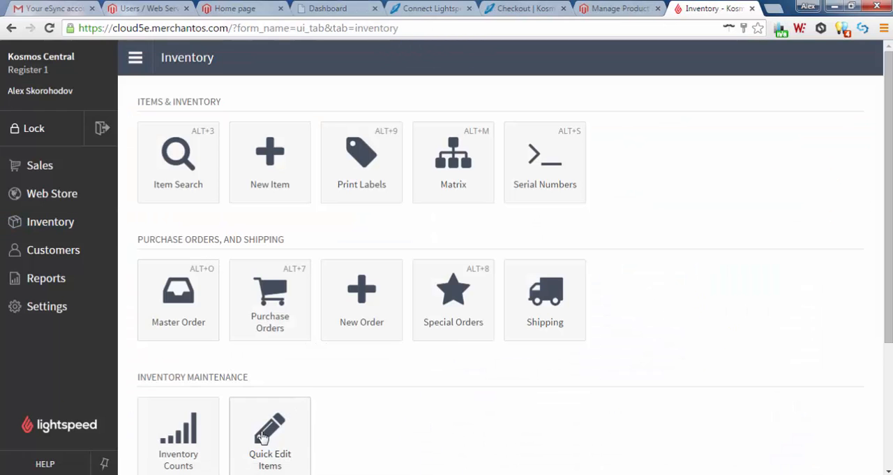
pyautogui.click(263, 436)
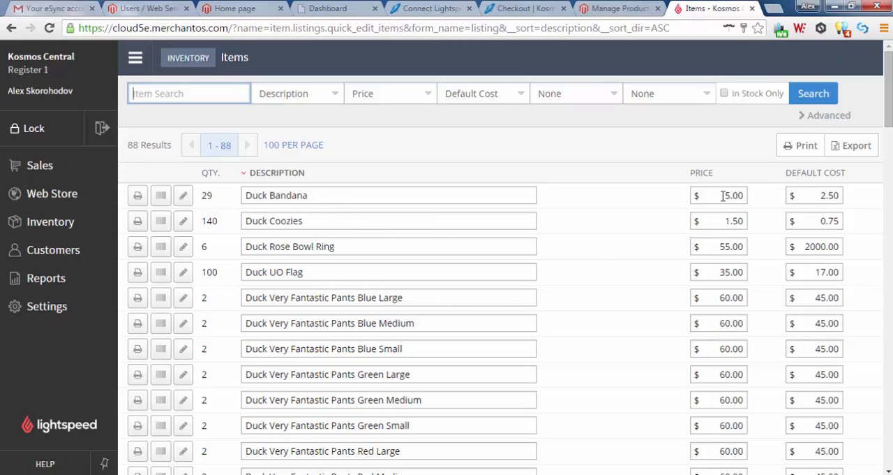
pyautogui.moveTo(723, 196); pyautogui.dragTo(746, 194)
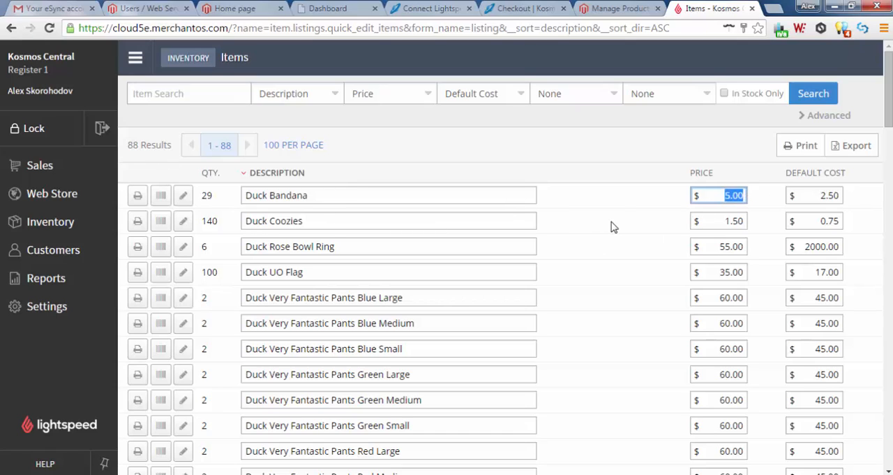
pyautogui.write('7.99')
# Set the price of Duck Coozies to 2.99 and of Duck Rose Bowl Ring to 79.99.
pyautogui.click(719, 222)
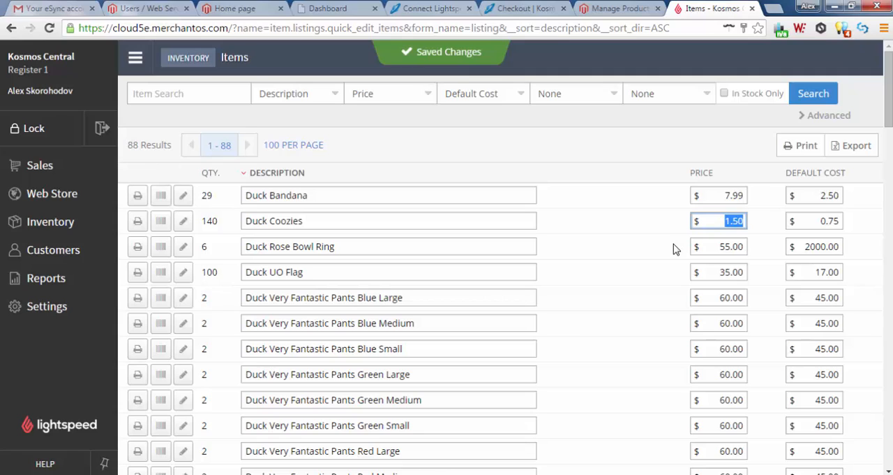
pyautogui.write('2.99')
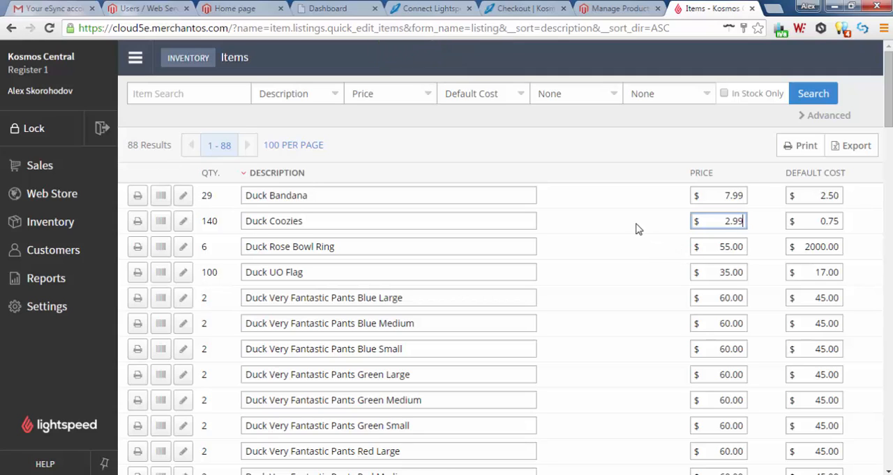
pyautogui.click(653, 238)
pyautogui.click(722, 247)
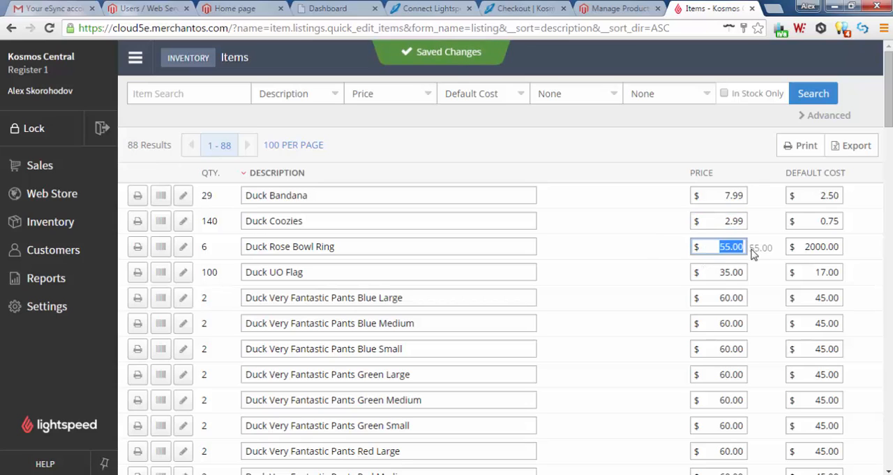
pyautogui.write('79.99')
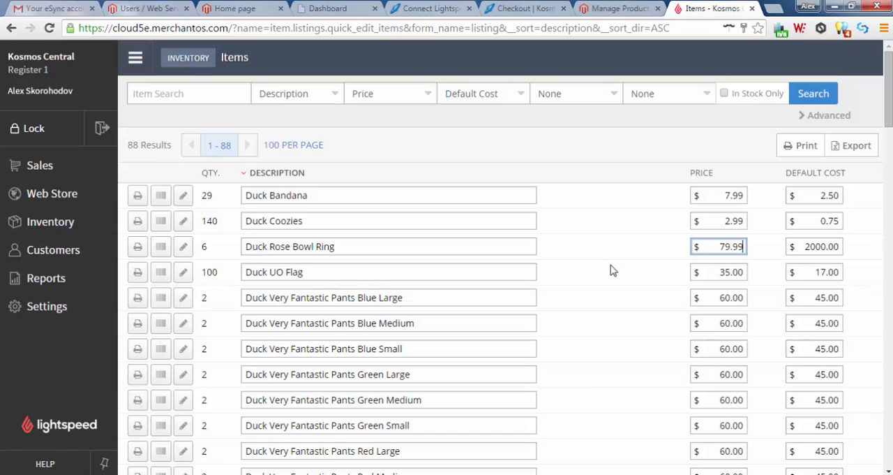
pyautogui.click(626, 249)
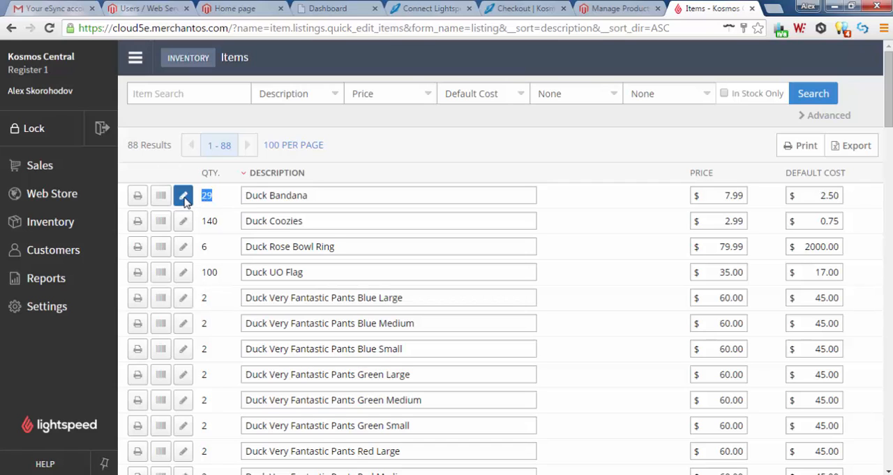
# Add 11 units to the Duck Bandana inventory and return to the quick edit item list.
pyautogui.click(184, 197)
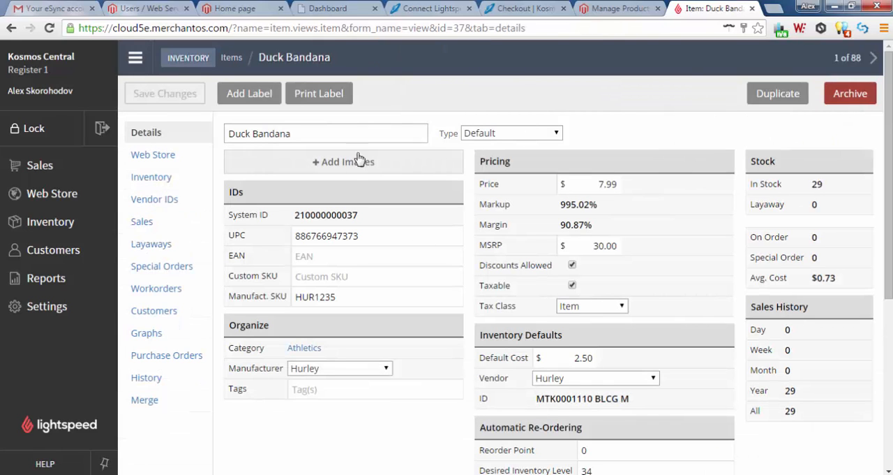
pyautogui.click(151, 180)
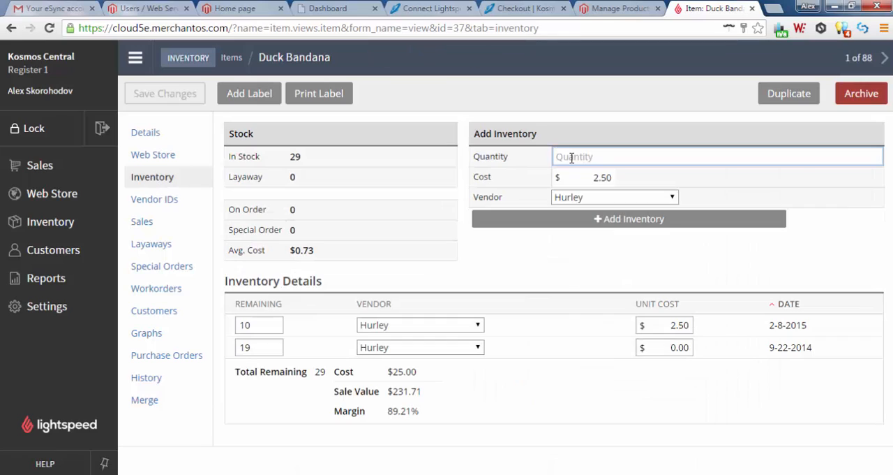
pyautogui.write('11')
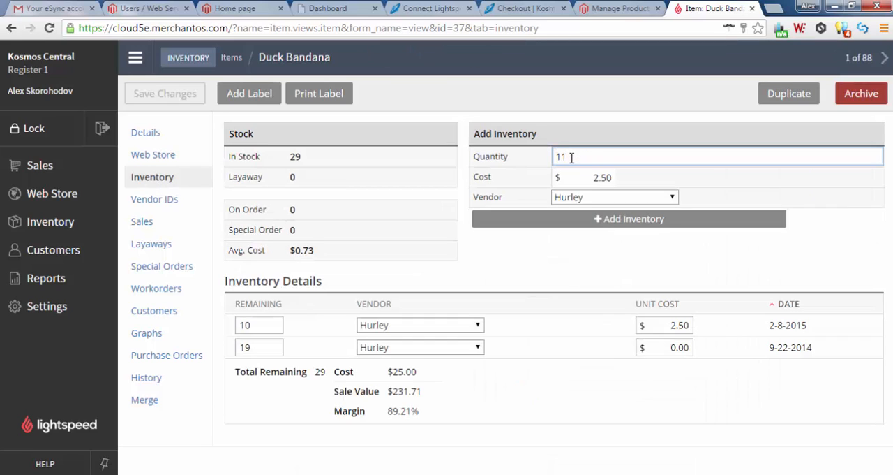
pyautogui.click(602, 220)
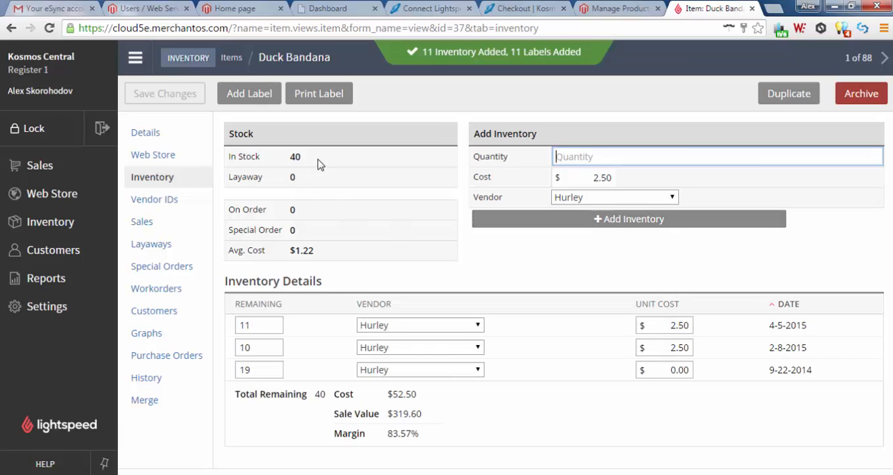
pyautogui.click(177, 64)
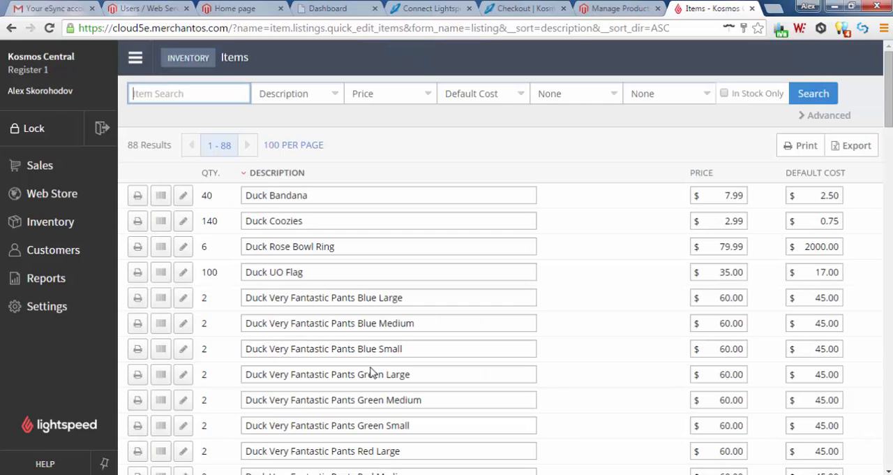
# Switch to the live store's Magento product list and filter it by the name Duck.
pyautogui.click(602, 12)
pyautogui.click(185, 249)
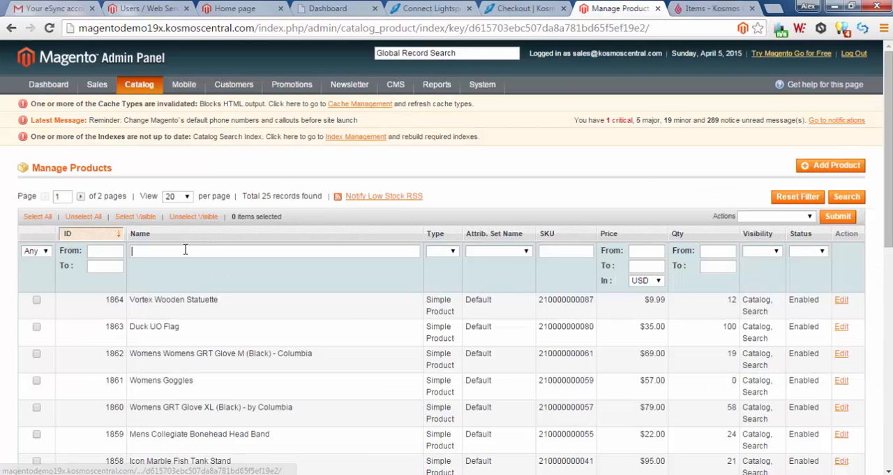
pyautogui.press('Return')
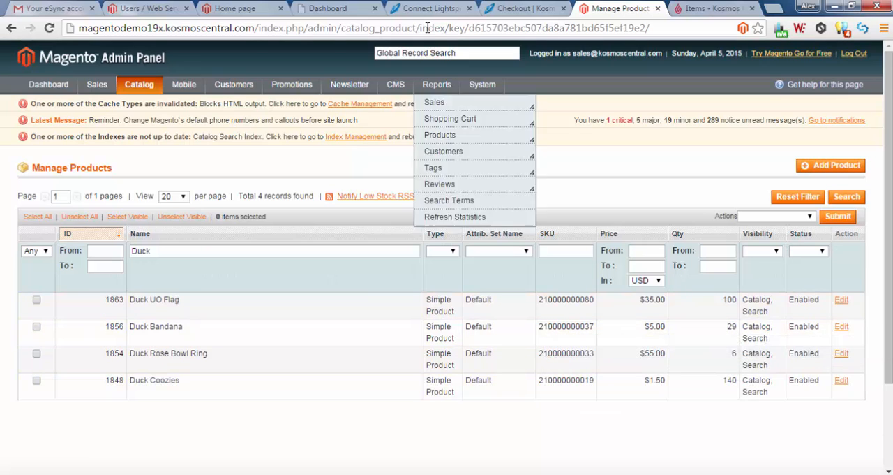
# Run the Update Simple Products to Live Store task from the eSync dashboard and reload the filtered Magento product list.
pyautogui.click(328, 9)
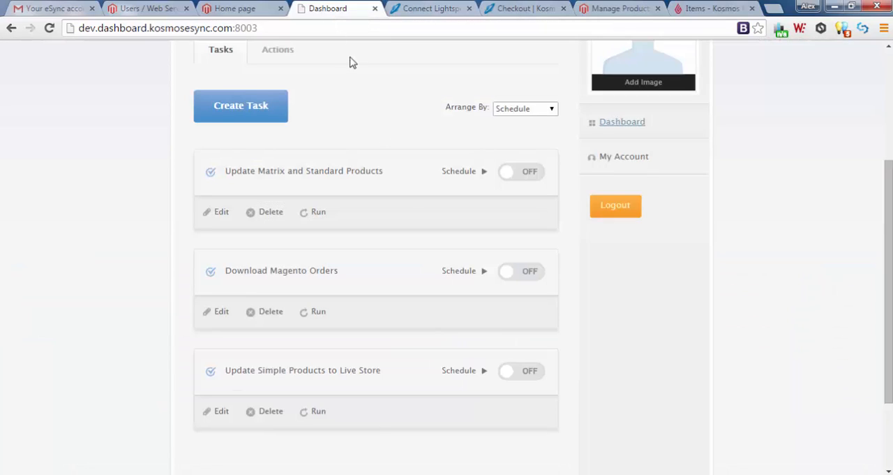
pyautogui.click(317, 413)
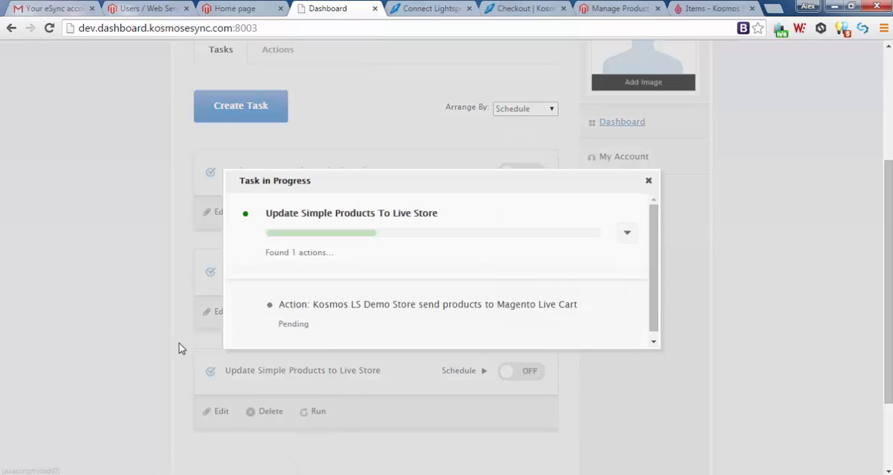
pyautogui.click(649, 181)
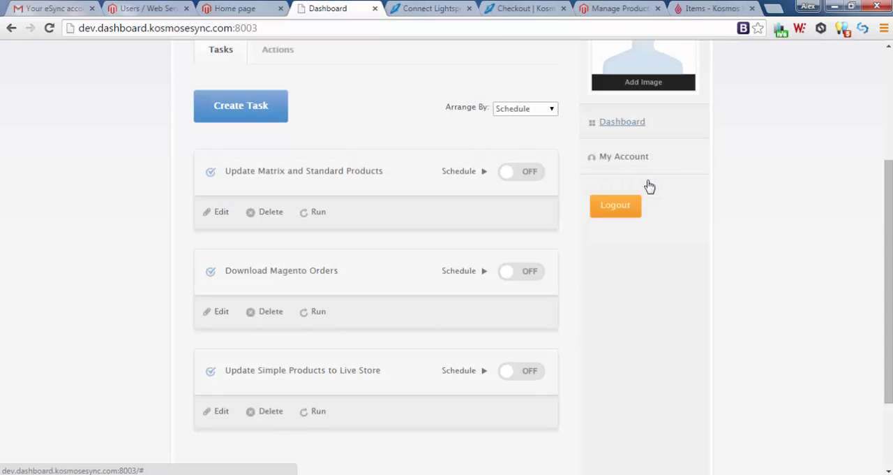
pyautogui.click(607, 10)
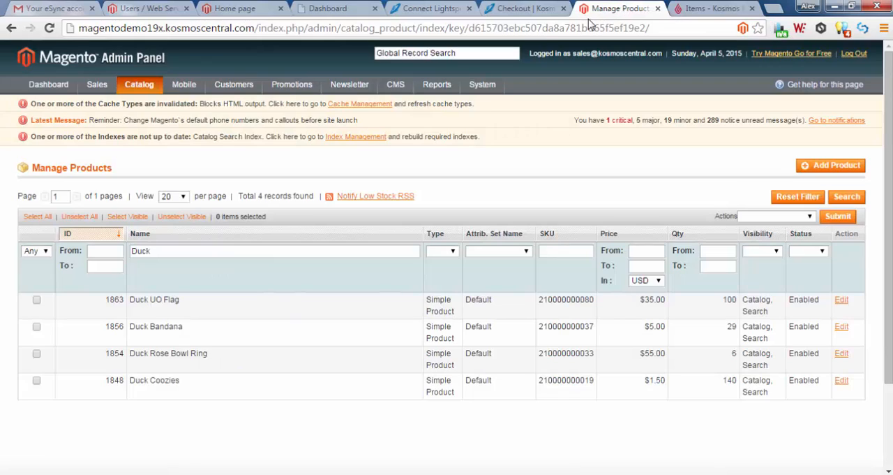
pyautogui.click(50, 29)
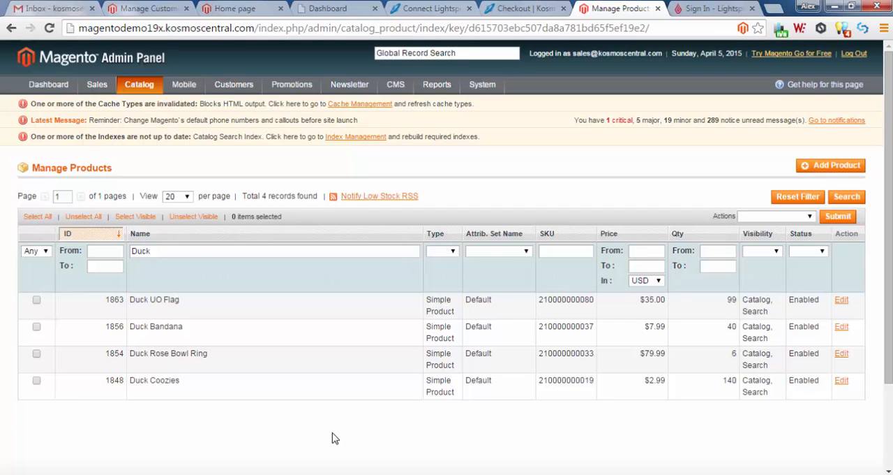
# Go back to the Kosmos Central page on Lightspeed Retail integrations.
pyautogui.click(520, 13)
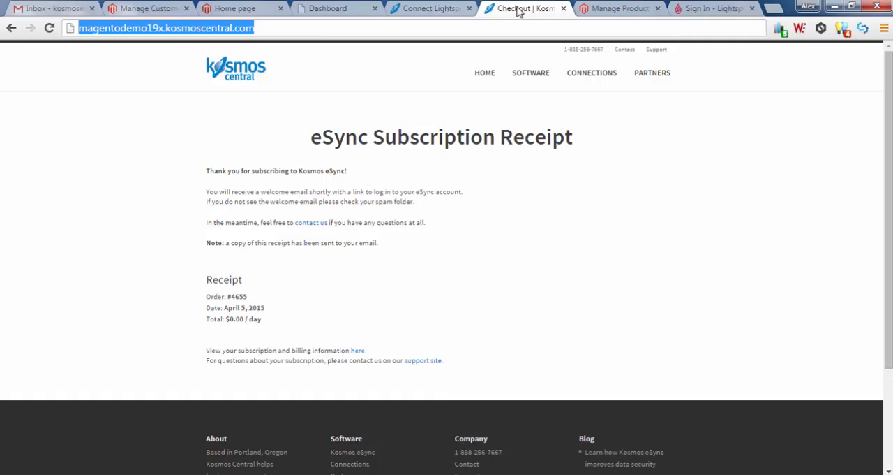
pyautogui.click(429, 9)
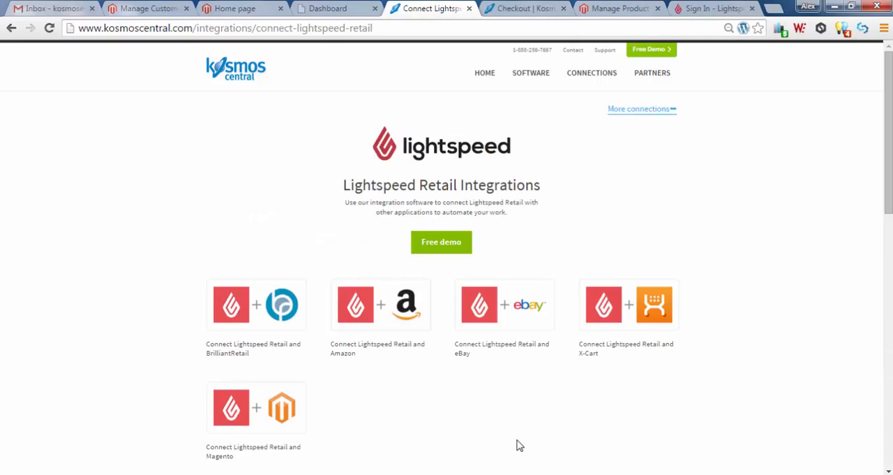